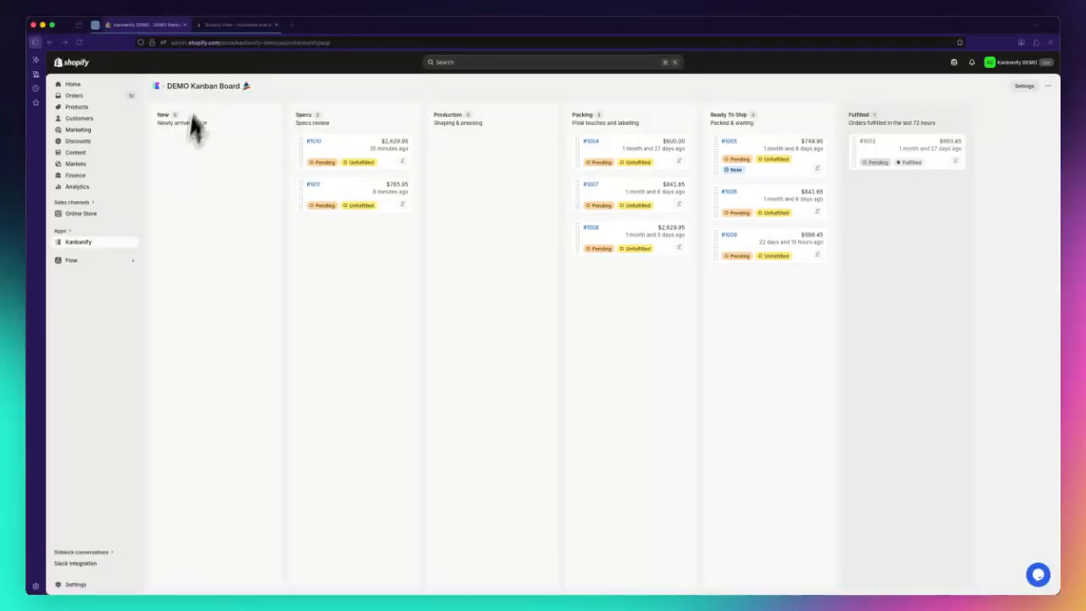
Step: Look at the Shopify Flow listing in the App Store and open the Flow app in the store admin
click(210, 27)
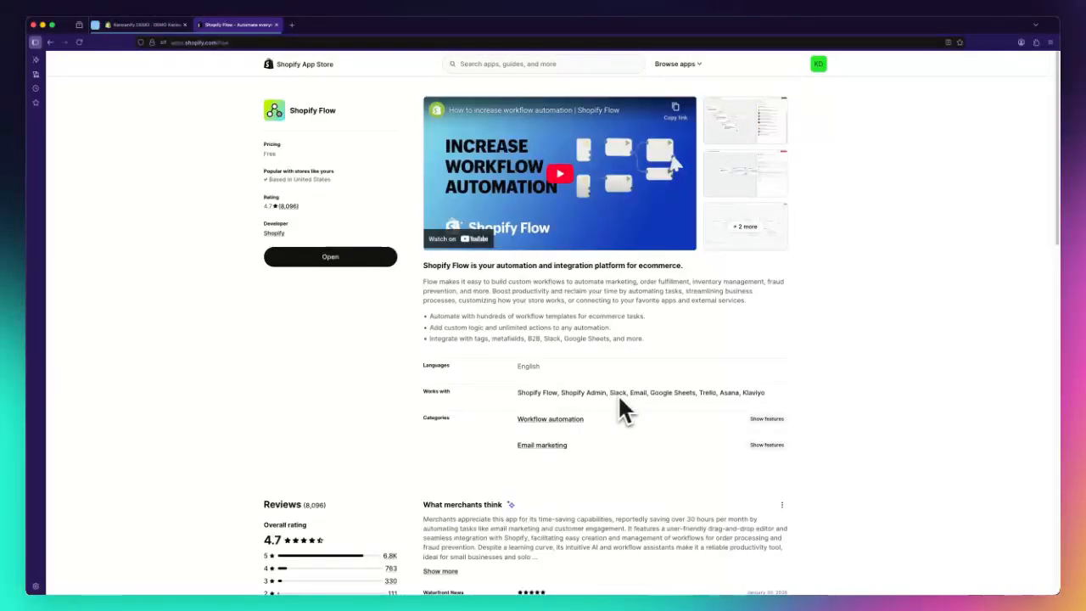
click(123, 26)
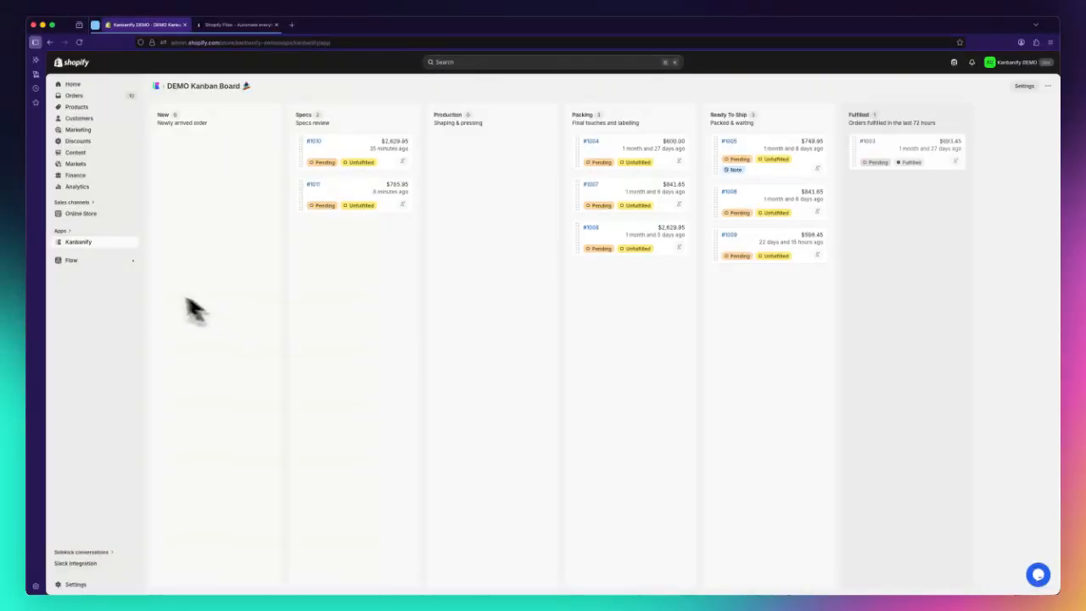
click(109, 263)
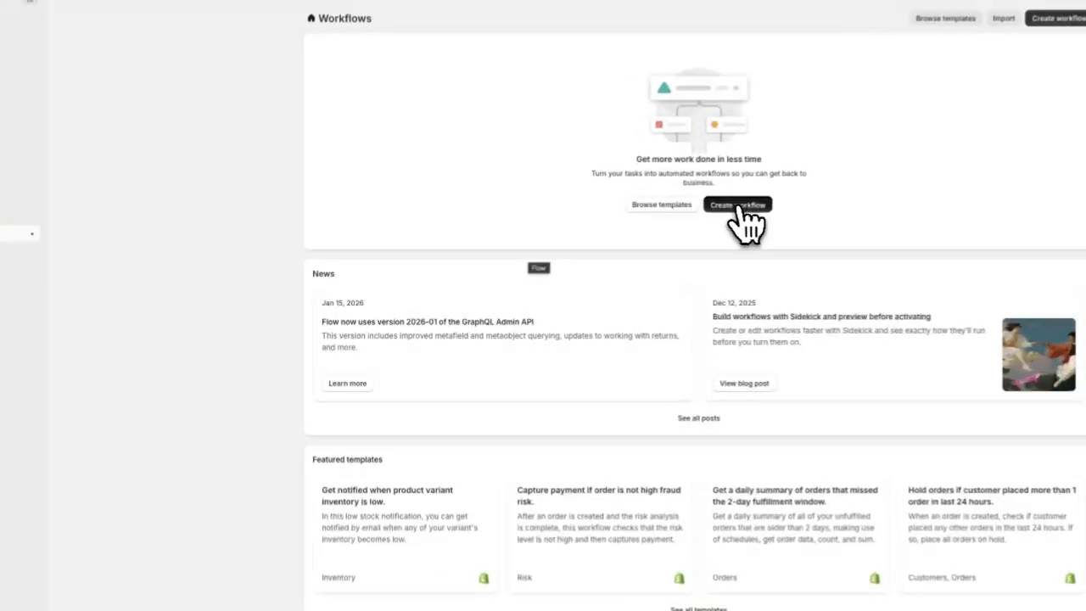
Step: Create a new workflow that uses Kanbanify's "Order stage changed" trigger
click(742, 208)
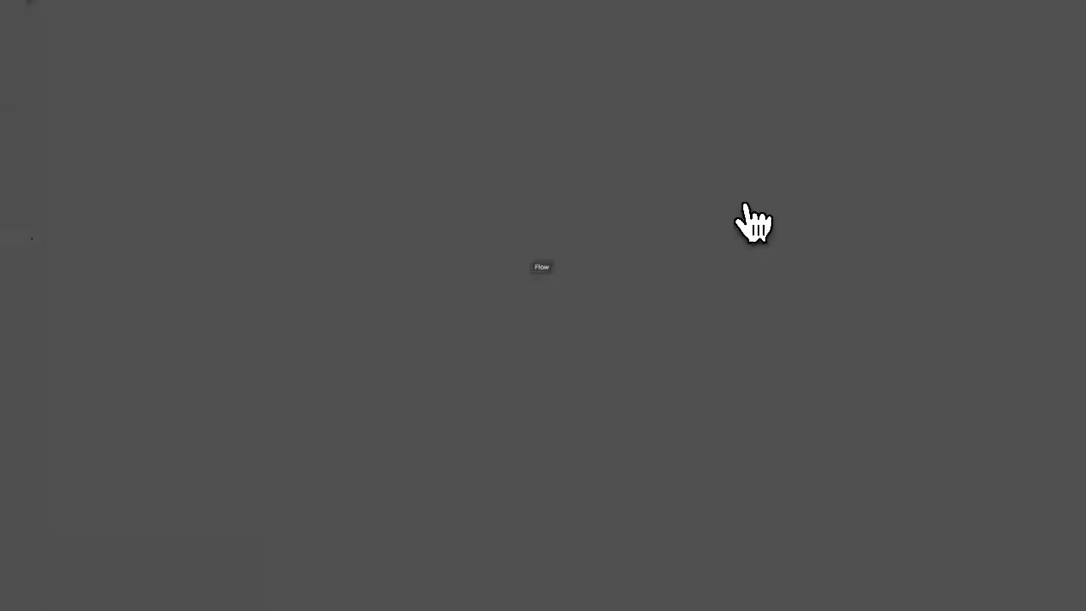
click(586, 425)
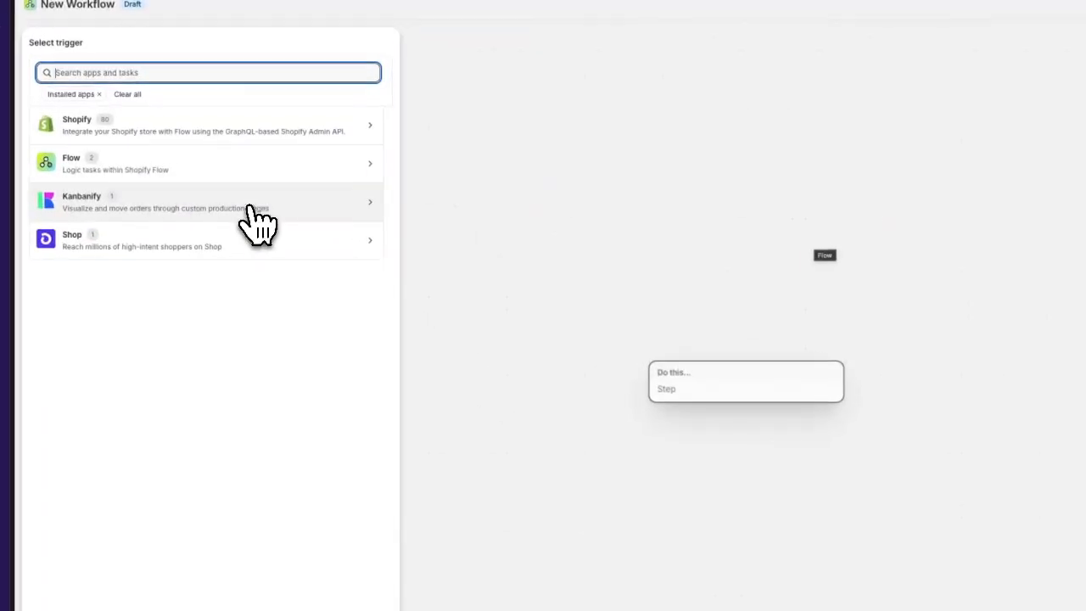
click(238, 205)
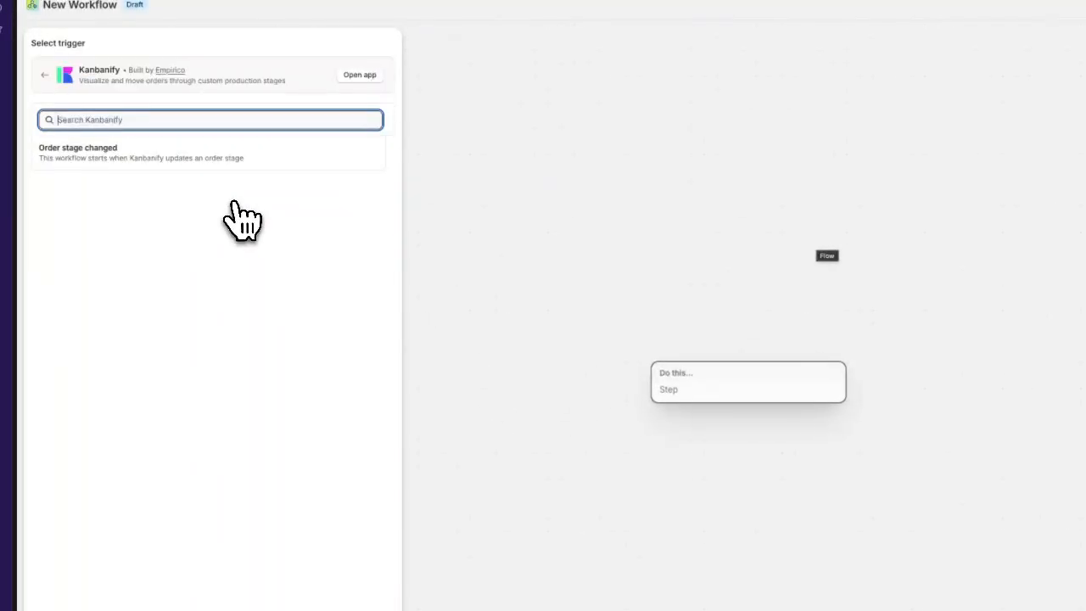
click(225, 165)
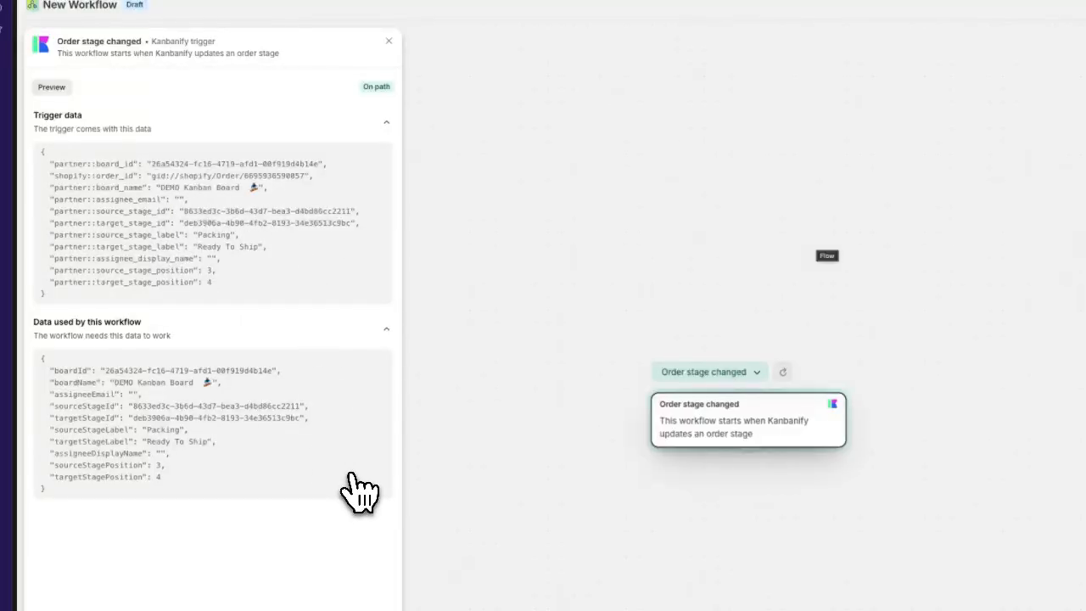
click(646, 322)
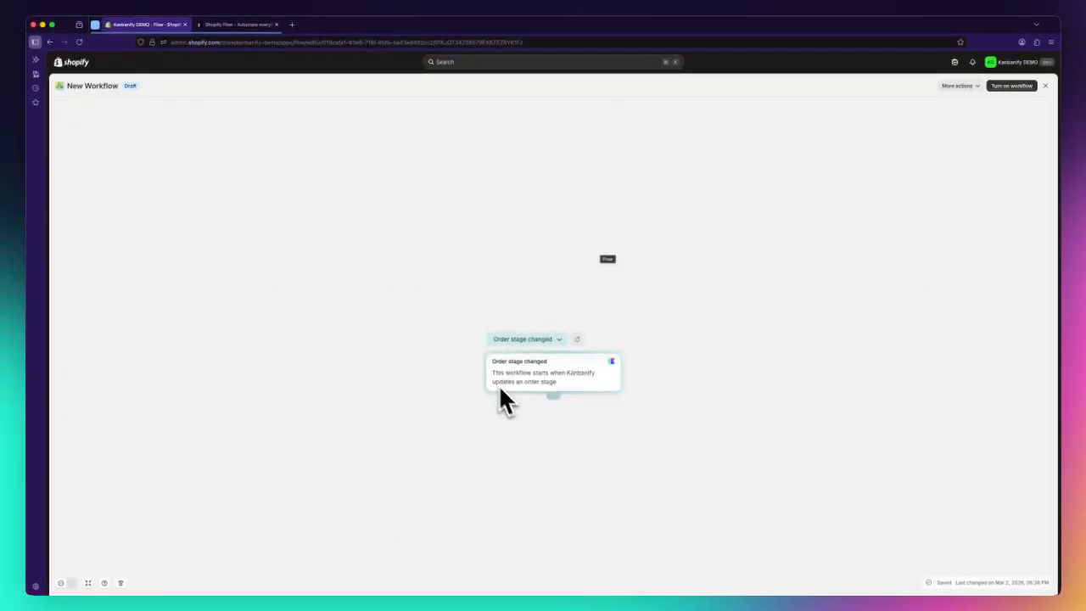
Step: Start an action after the trigger and find the Slack app by searching all available apps, not only the installed ones
click(554, 392)
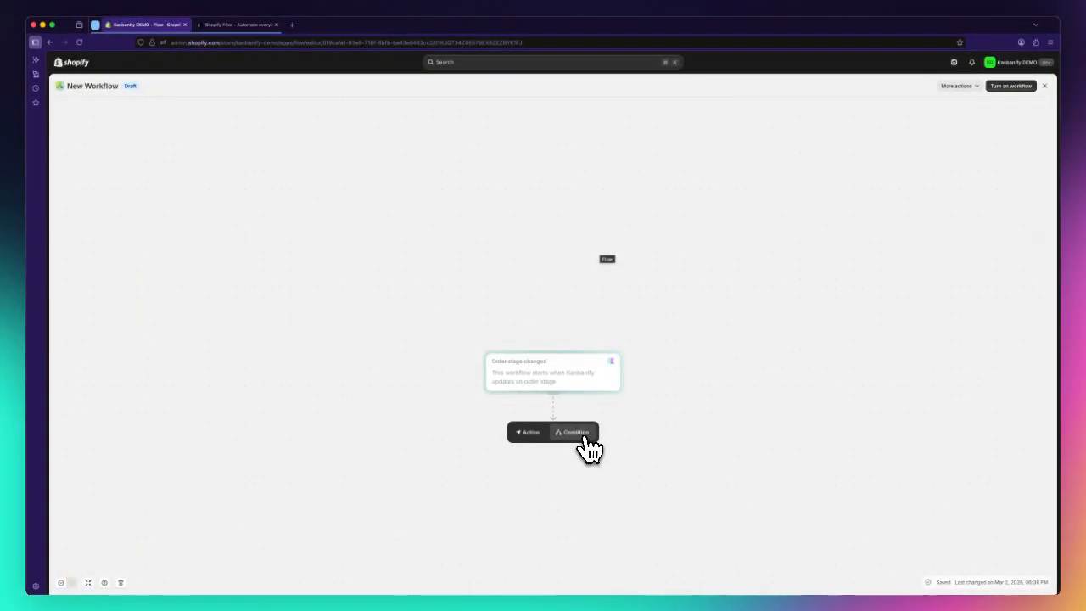
click(528, 433)
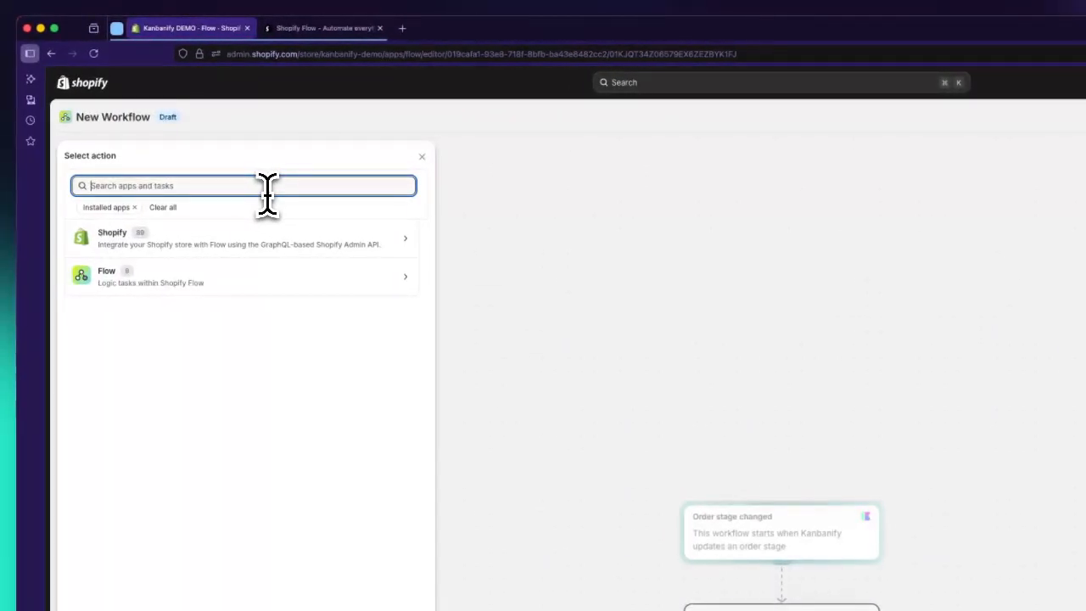
text(lack)
key(alt+BackSpace)
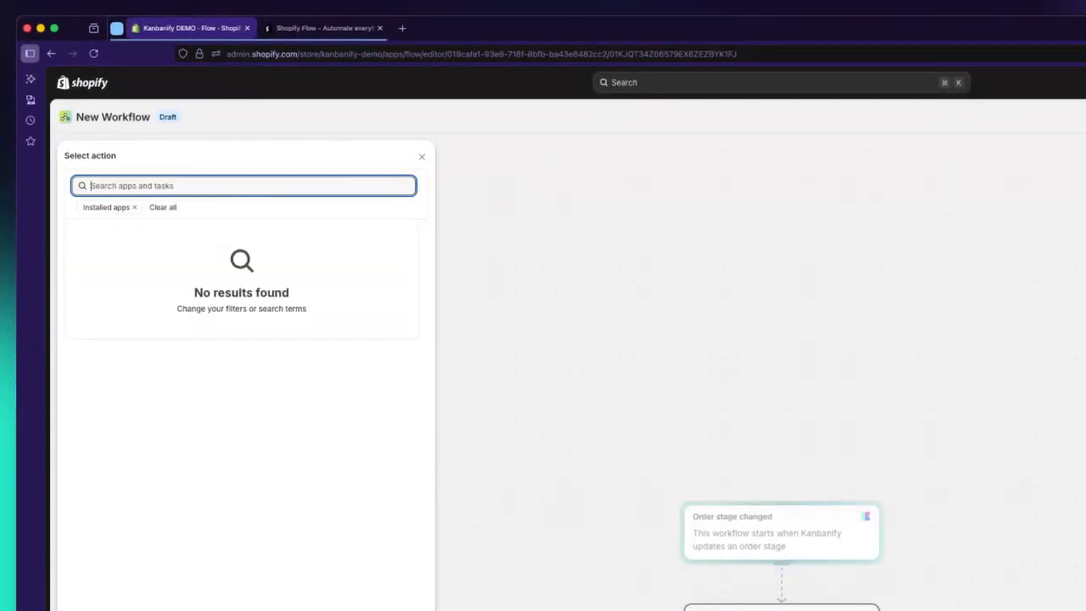
click(134, 207)
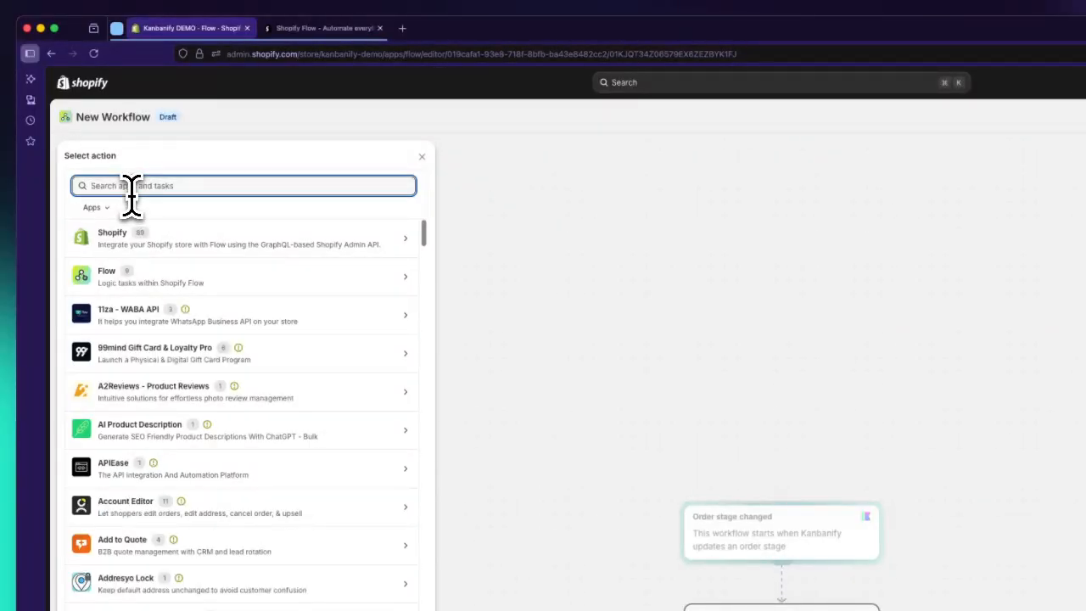
text(slack)
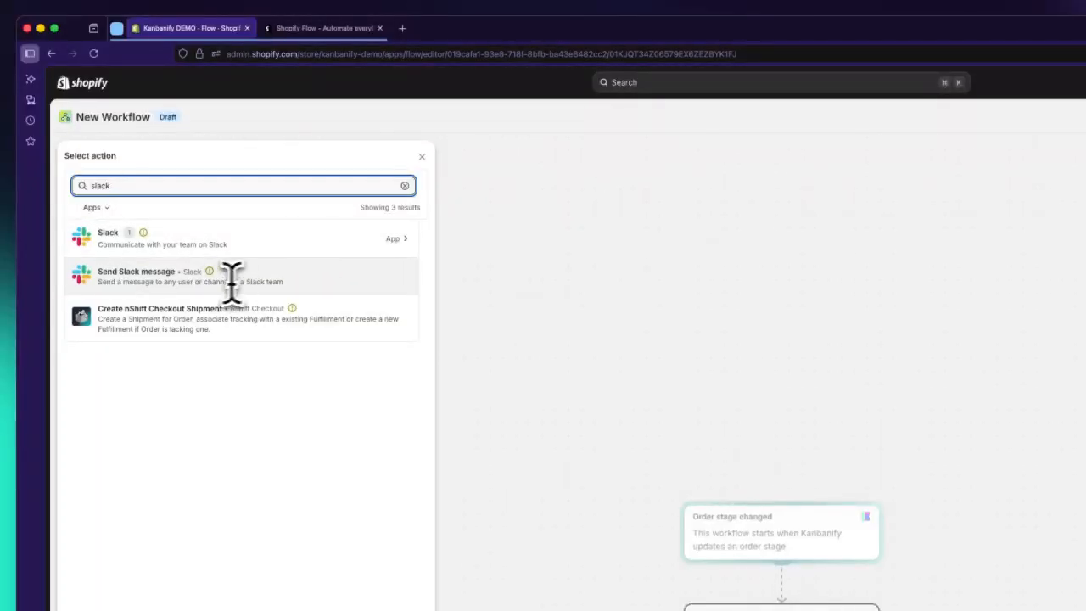
click(399, 242)
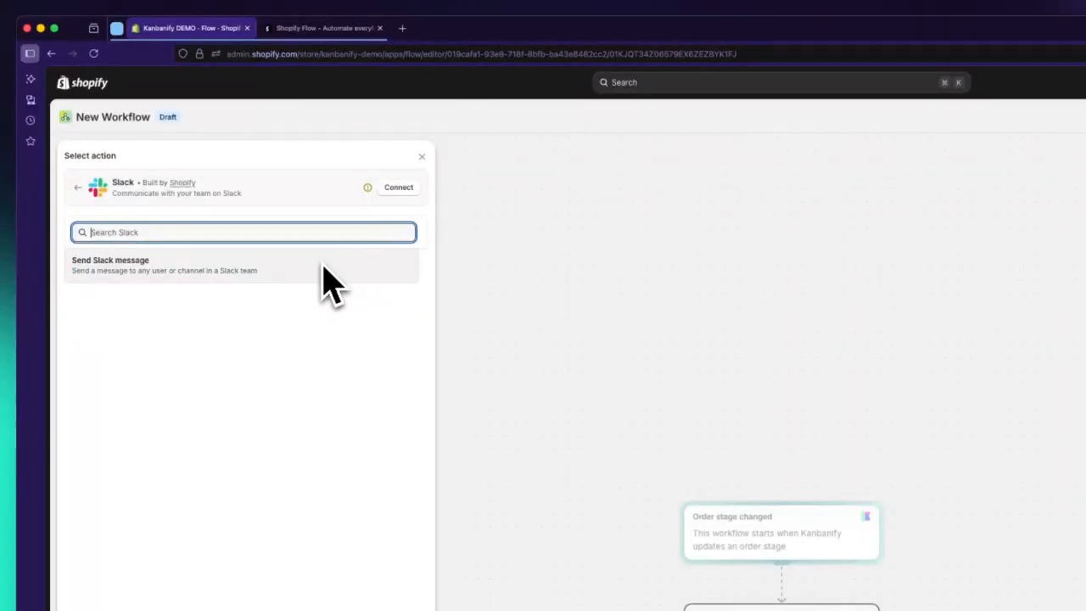
Step: Connect Slack to Flow by allowing FlowBot access to the Empirico workspace, and close the connection page
click(387, 190)
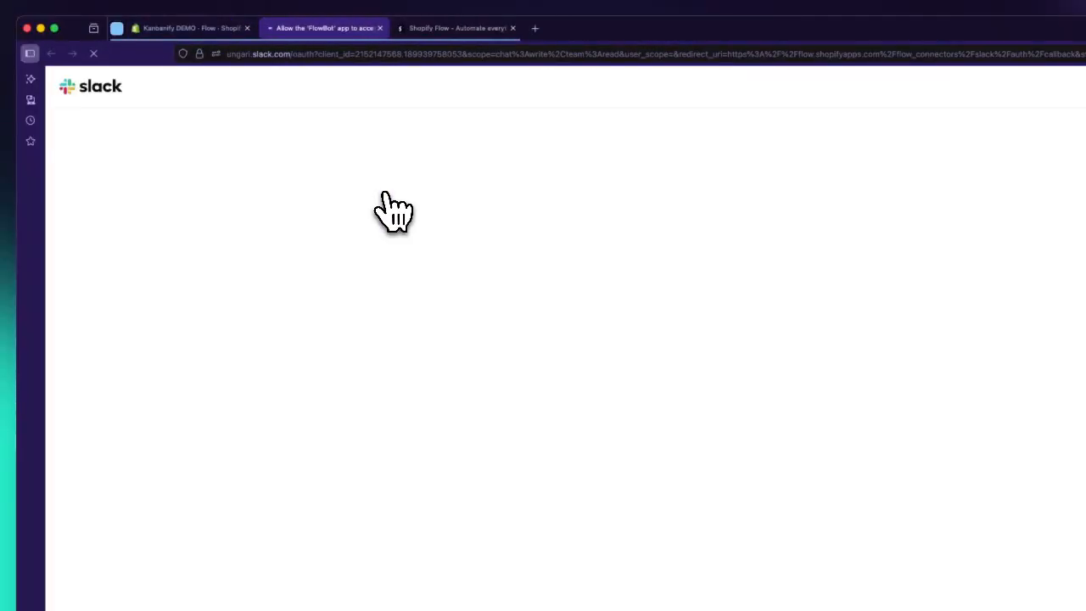
double_click(623, 262)
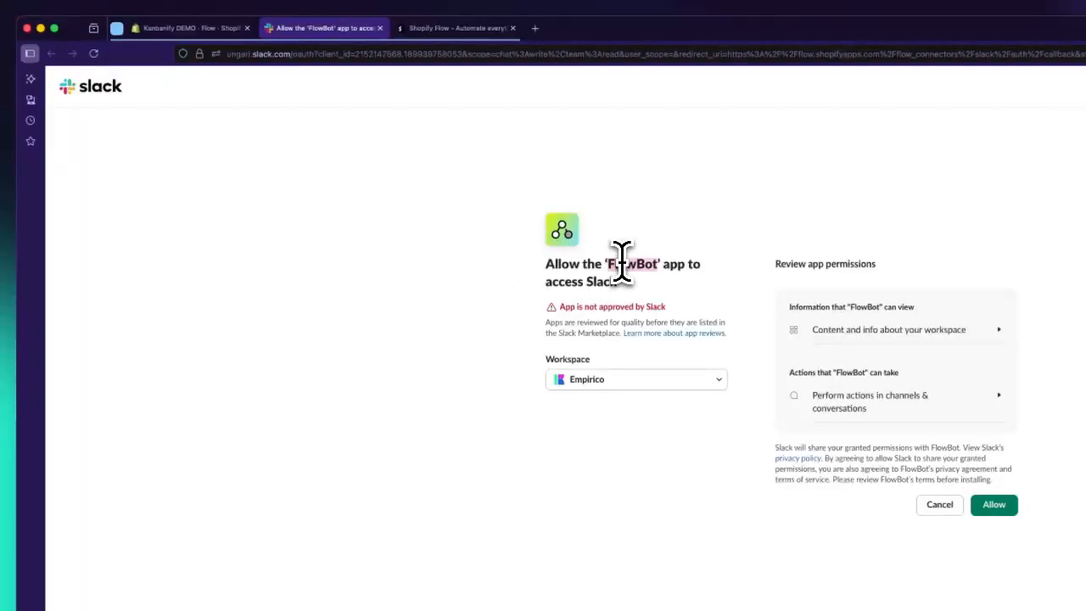
click(995, 504)
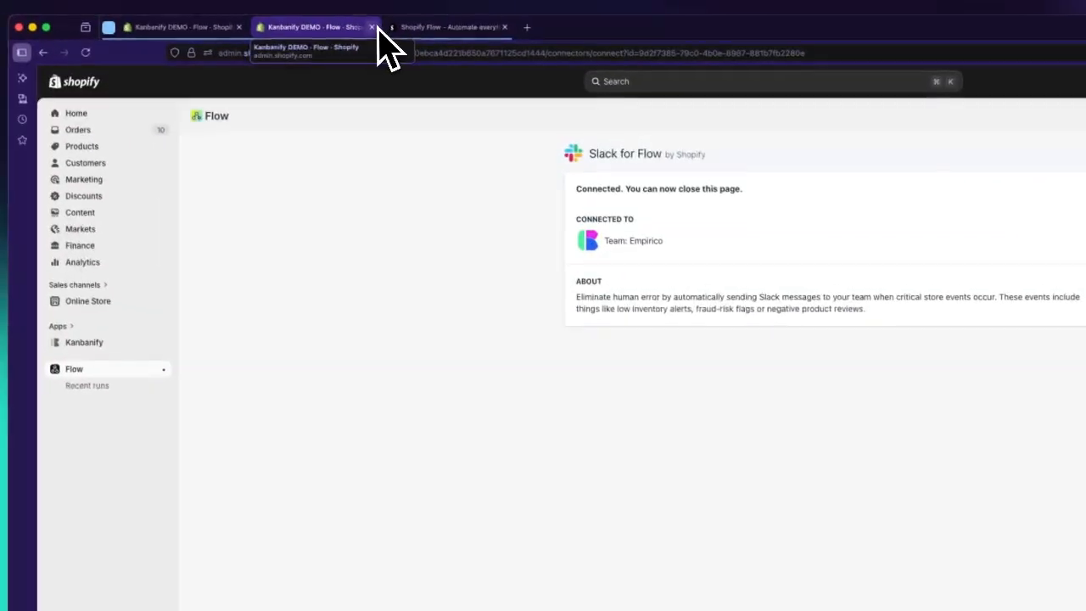
click(380, 29)
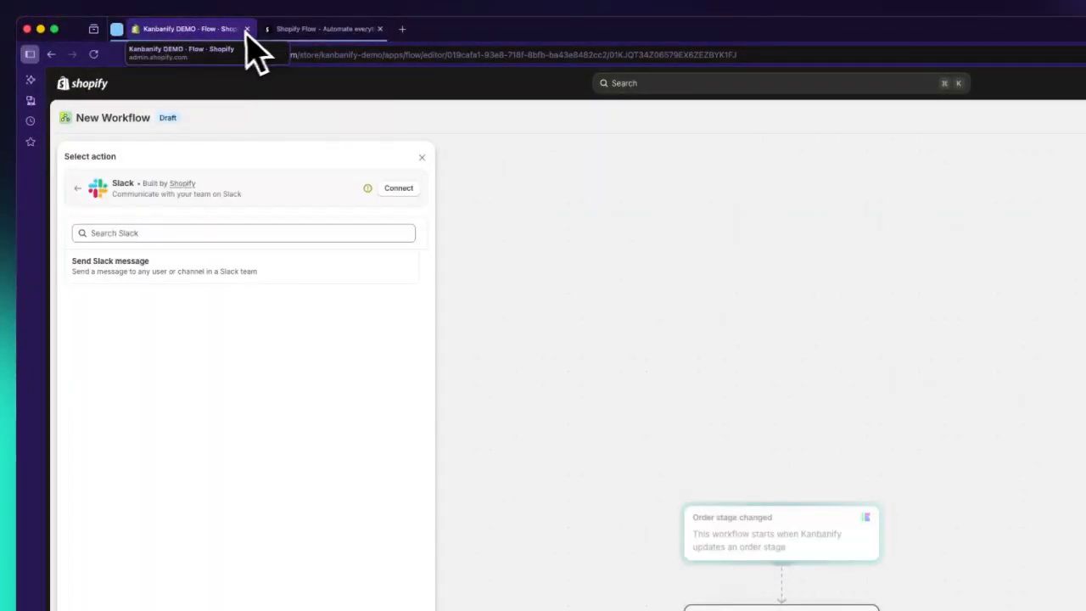
Step: Leave the draft workflow and import the file "Kanbanify - Slack notifications.flow" from Downloads
click(310, 114)
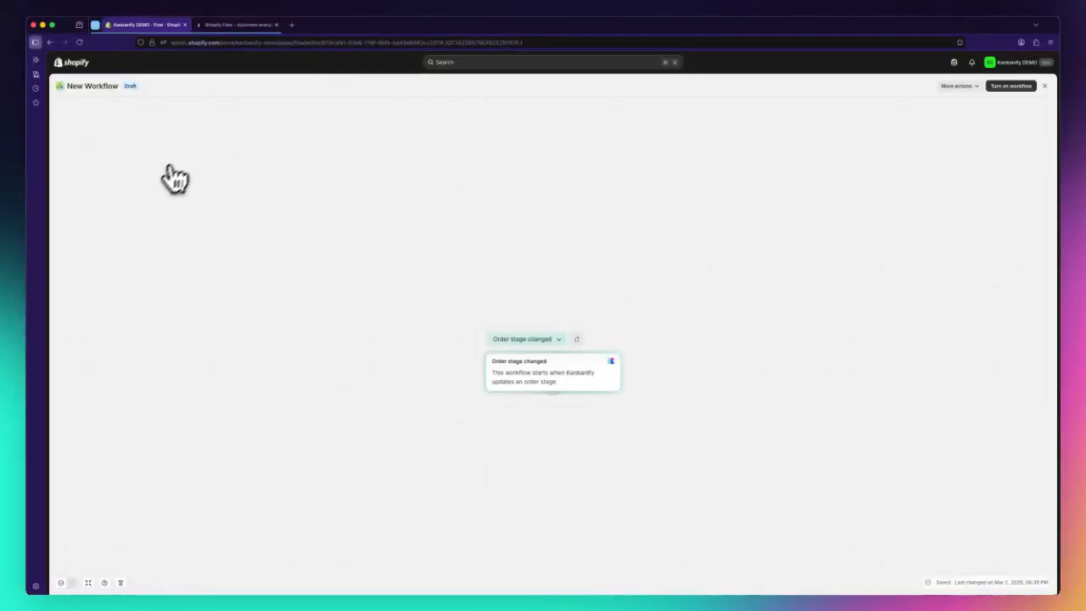
click(1045, 87)
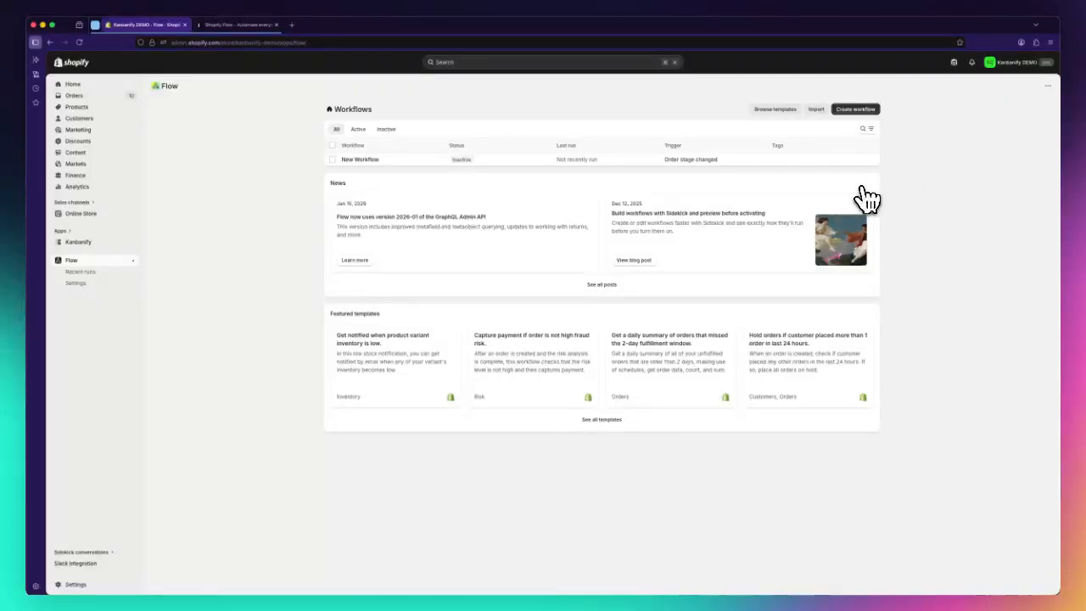
click(816, 111)
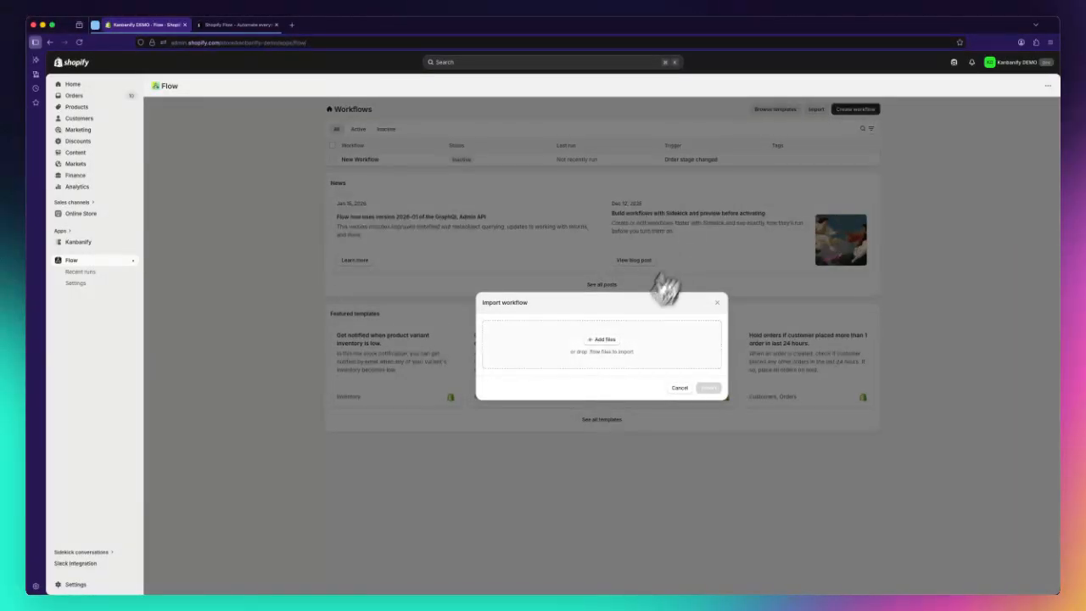
click(613, 344)
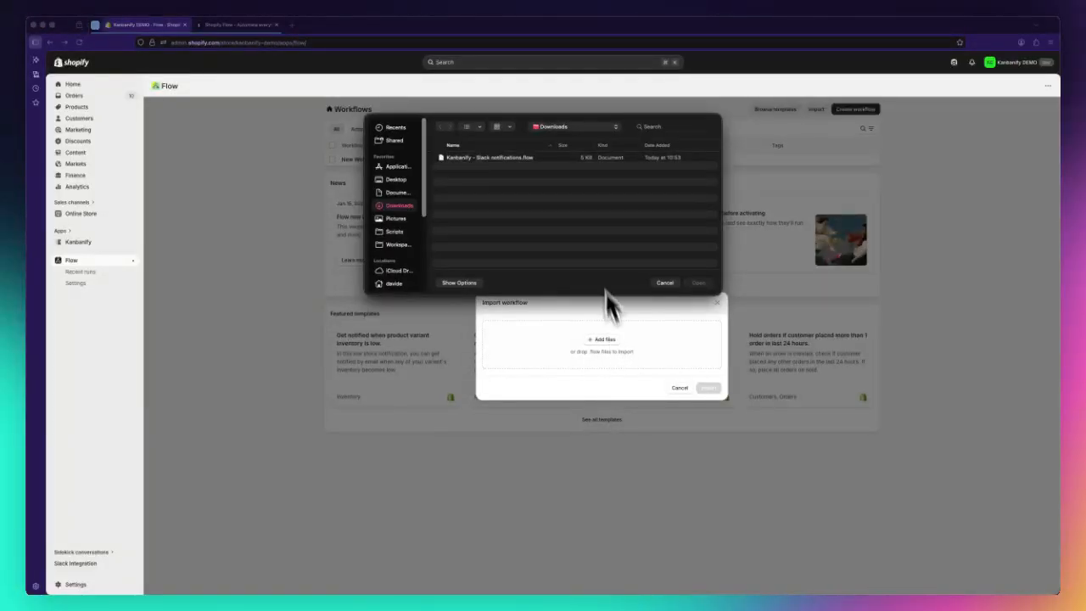
click(505, 160)
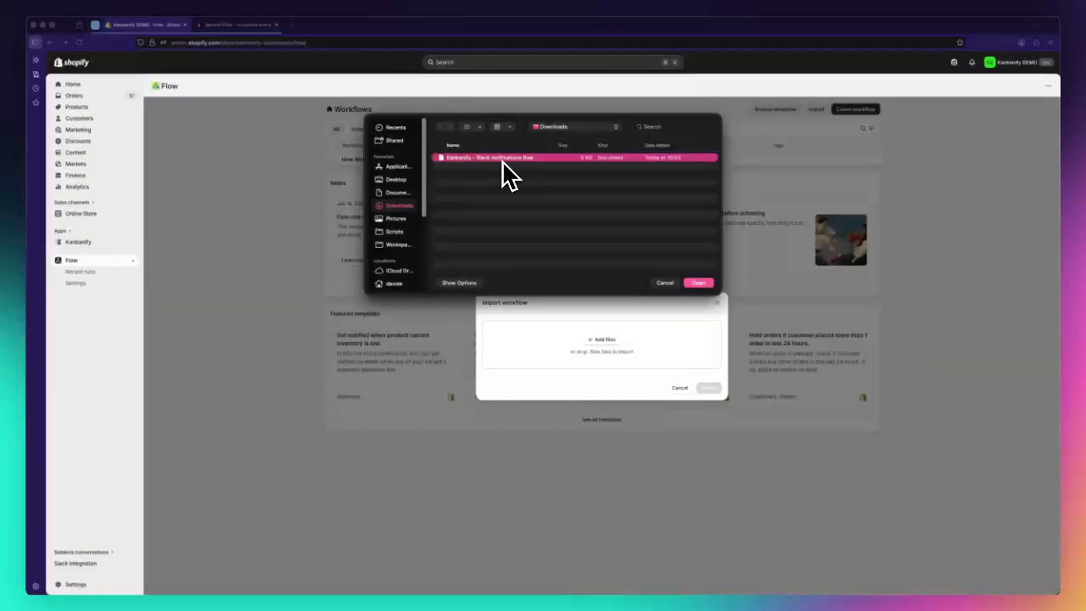
click(706, 285)
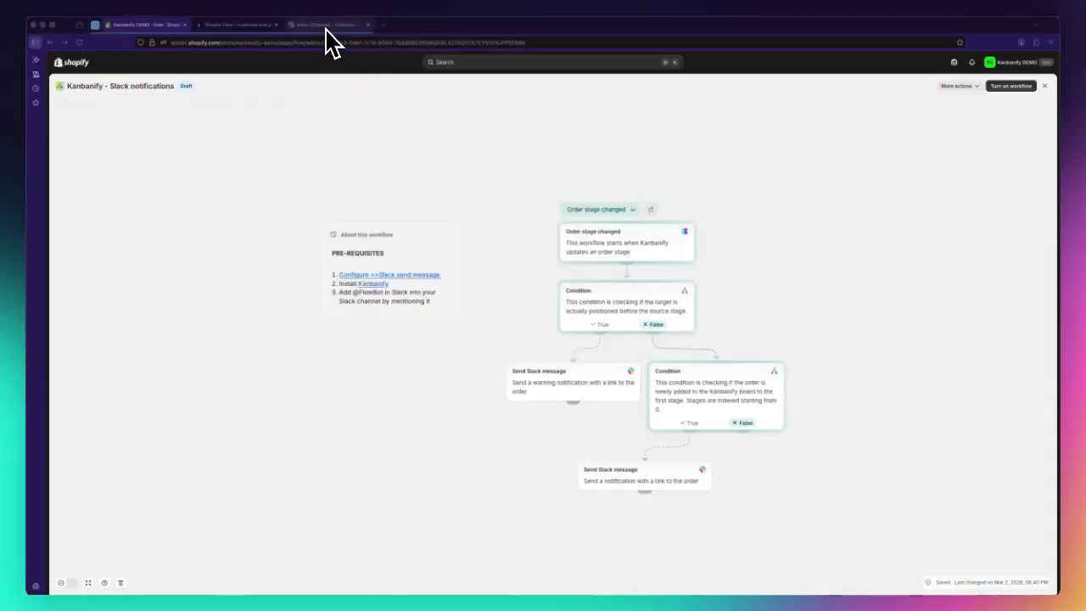
click(328, 28)
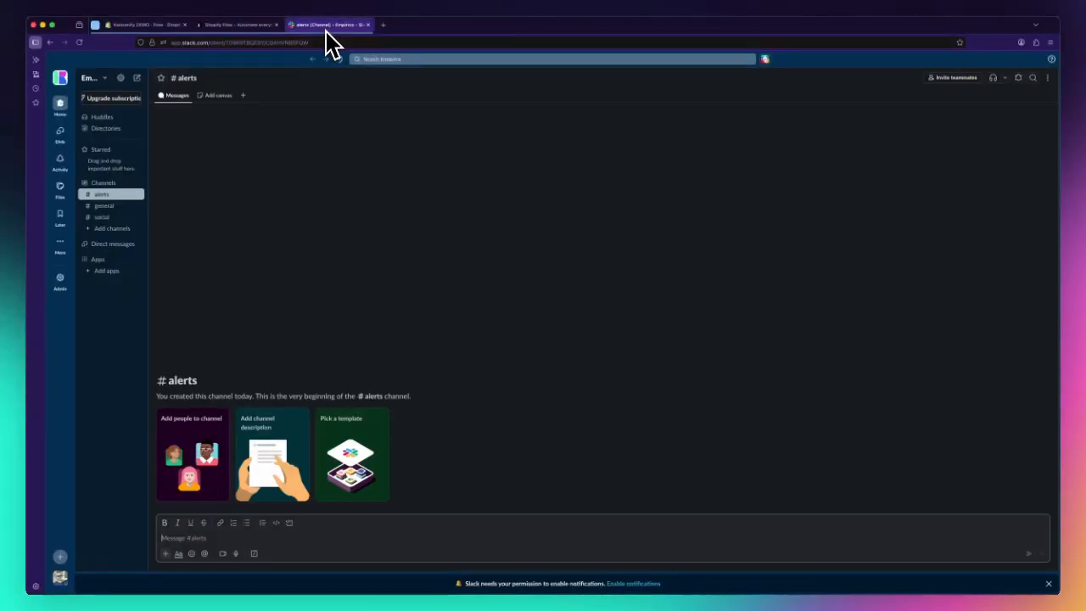
click(272, 539)
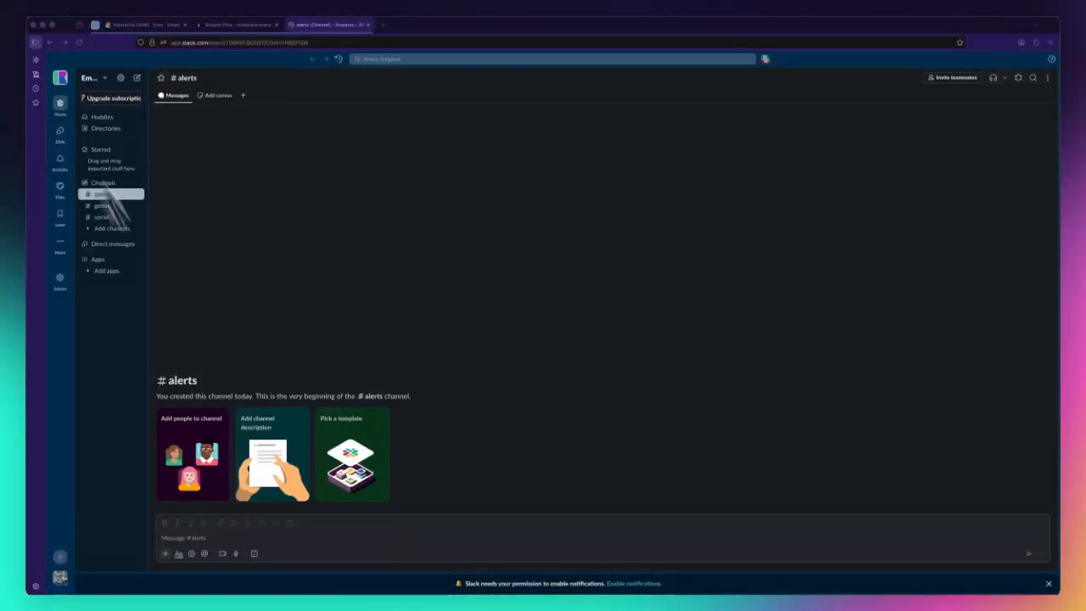
text(@FlowBot)
key(Return)
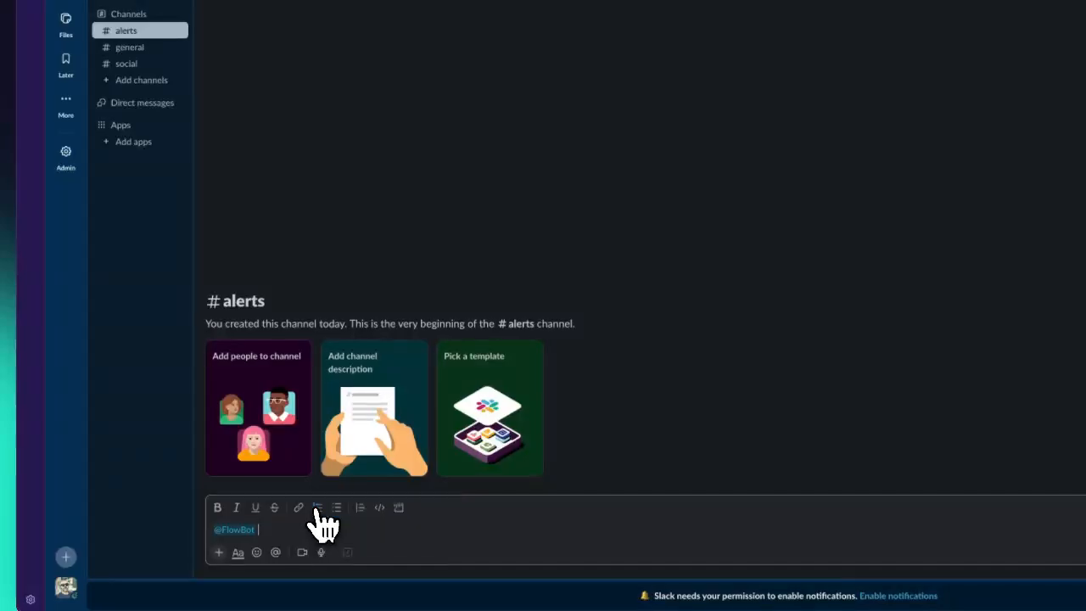
key(Return)
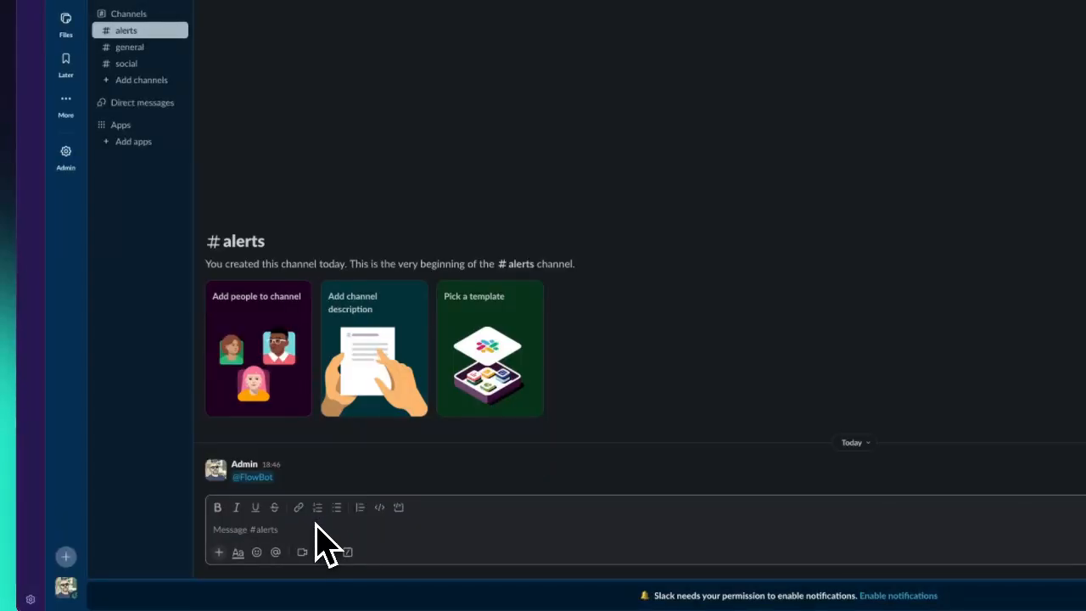
click(273, 472)
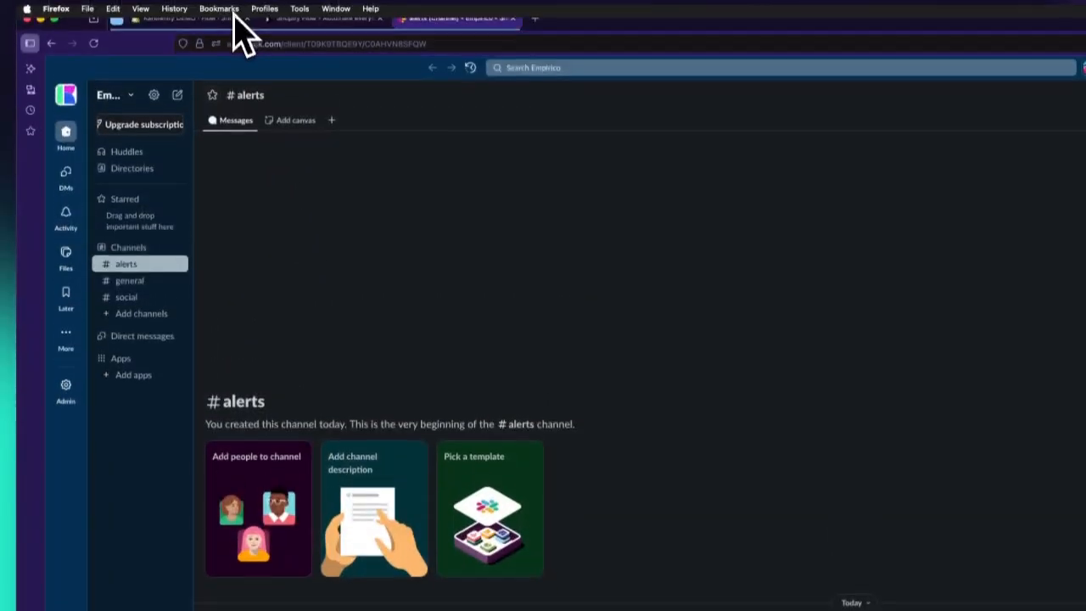
Step: Back in the imported workflow, examine the stage position condition, the warning Slack message's channel and text, and the first-stage condition
click(216, 18)
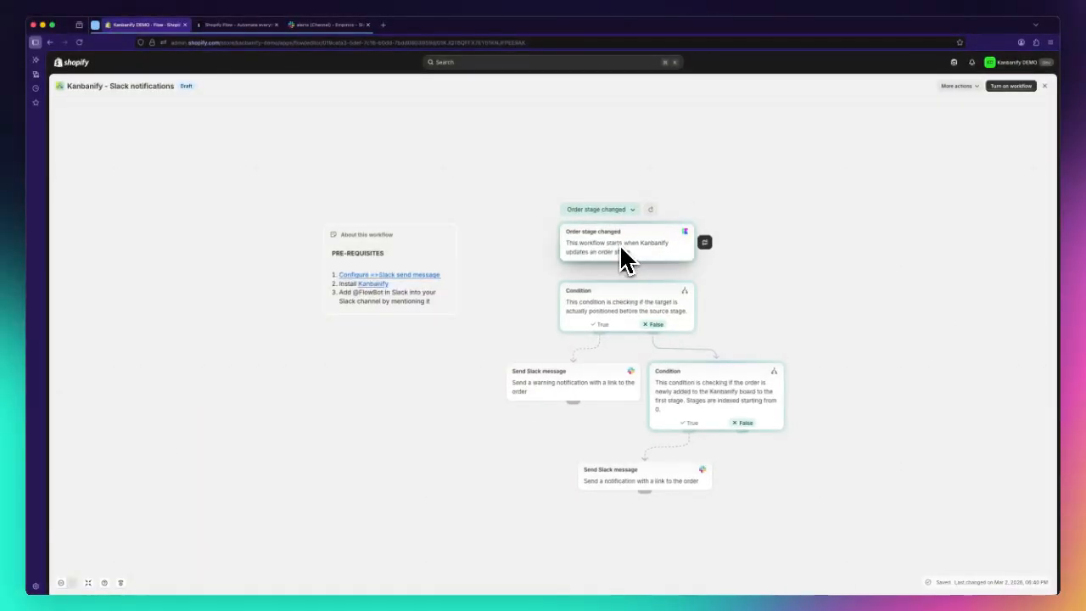
click(604, 305)
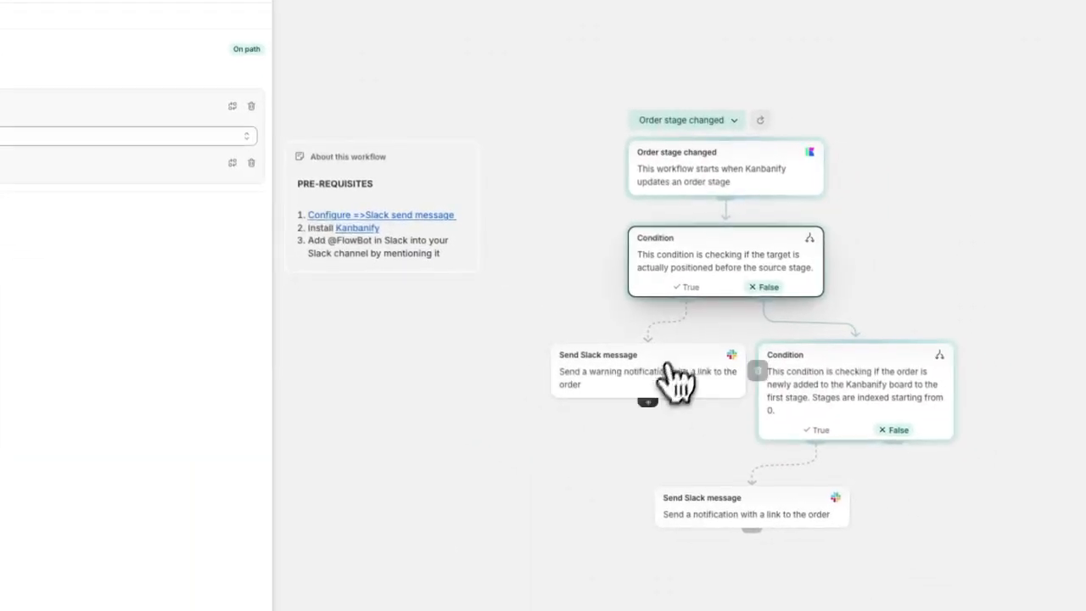
click(821, 459)
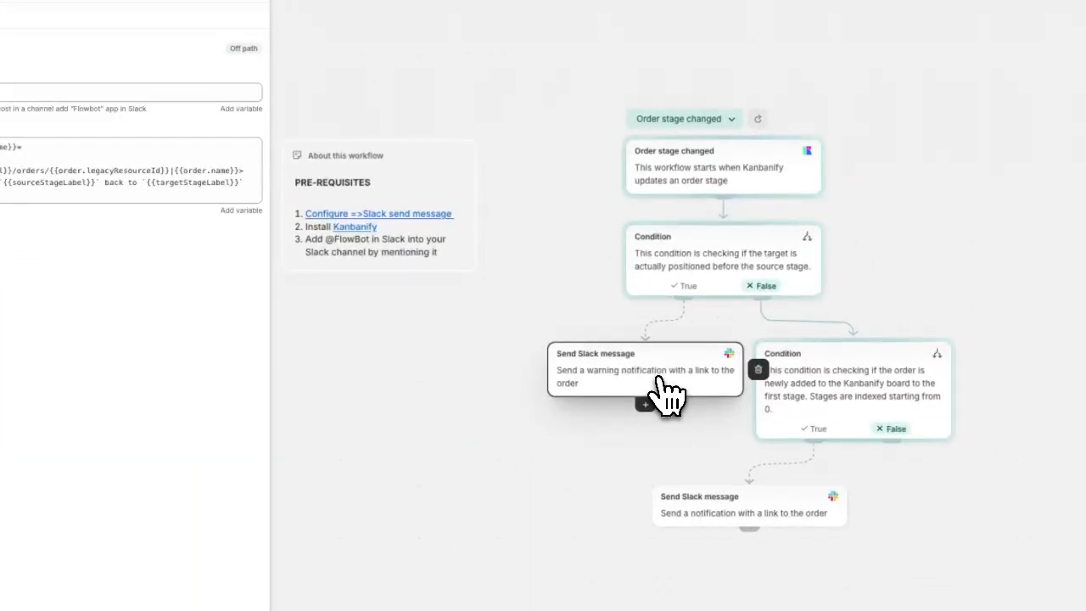
click(99, 188)
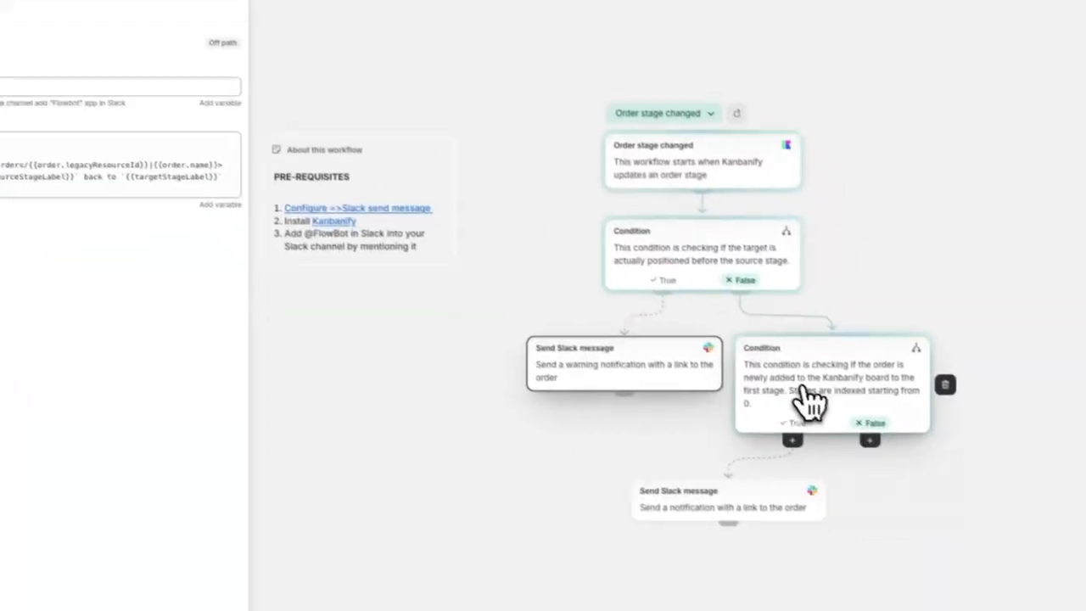
click(985, 487)
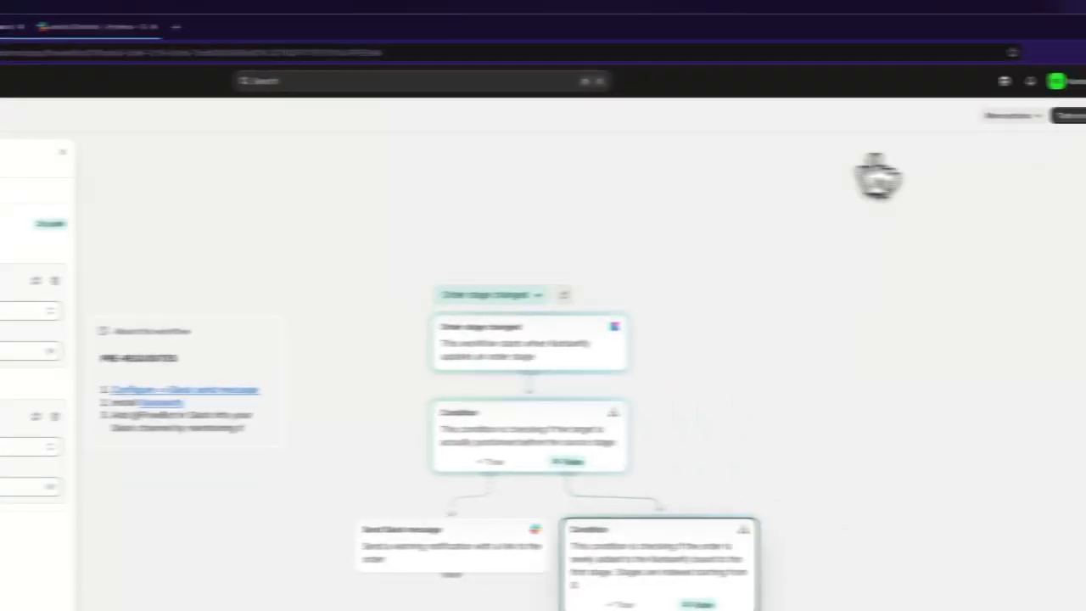
Step: Turn on the Slack notifications workflow and move the second order in Specs to Production on the Kanbanify board
click(1068, 115)
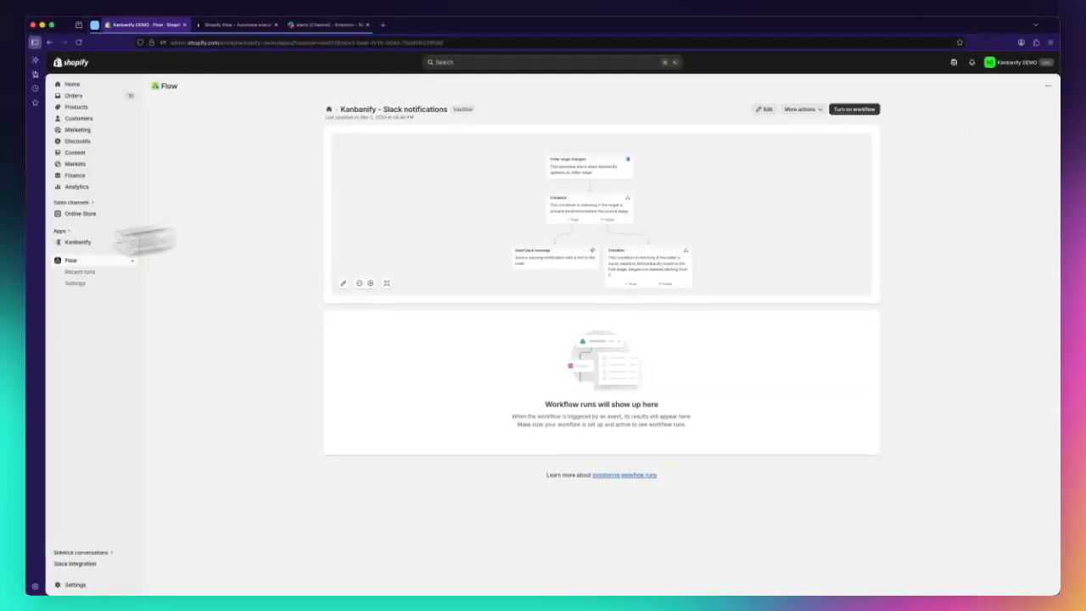
click(85, 243)
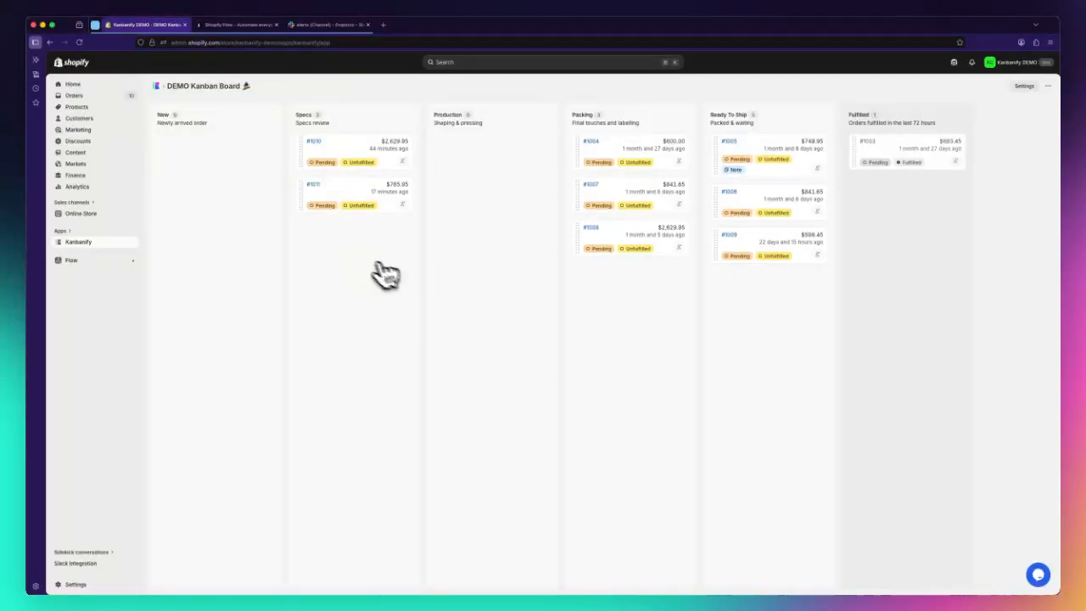
drag(300, 191, 476, 158)
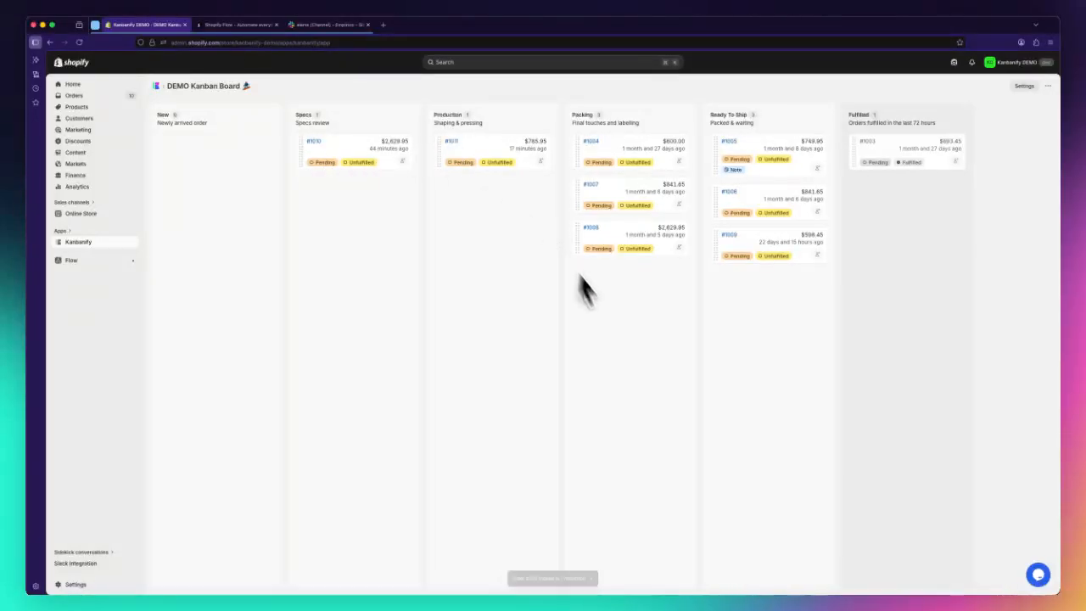
Step: Check the #alerts channel in Slack, and move the third order in Packing back to Production on the Kanbanify board
click(322, 24)
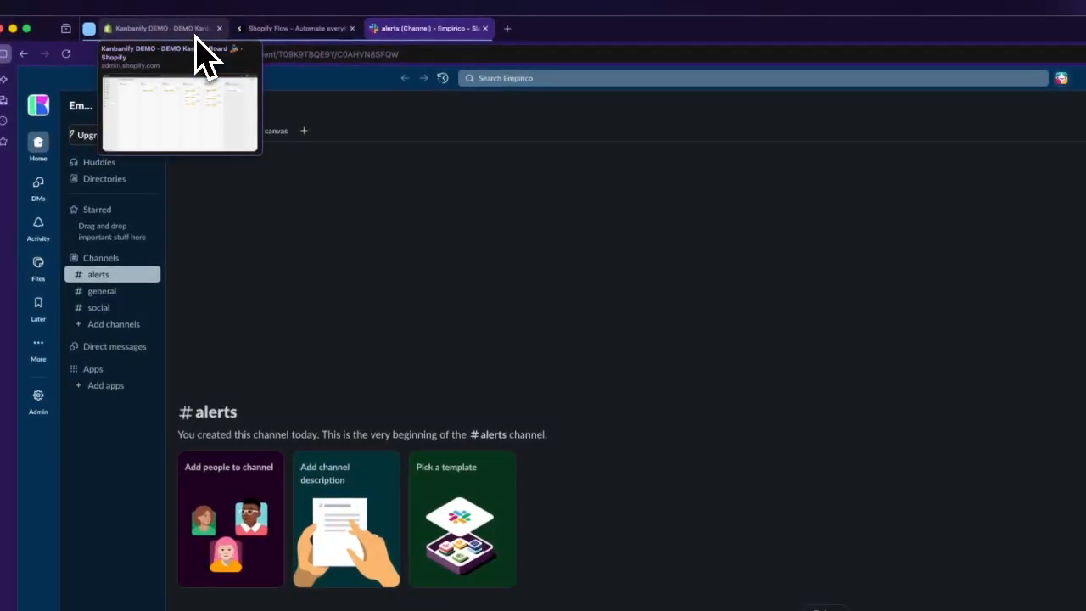
click(196, 25)
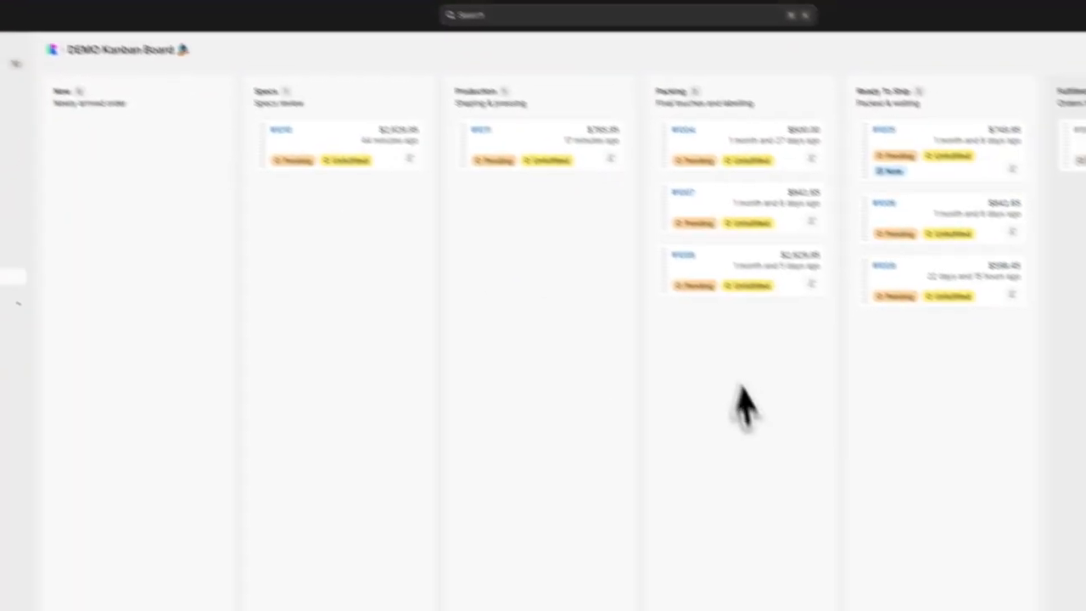
drag(666, 275, 488, 229)
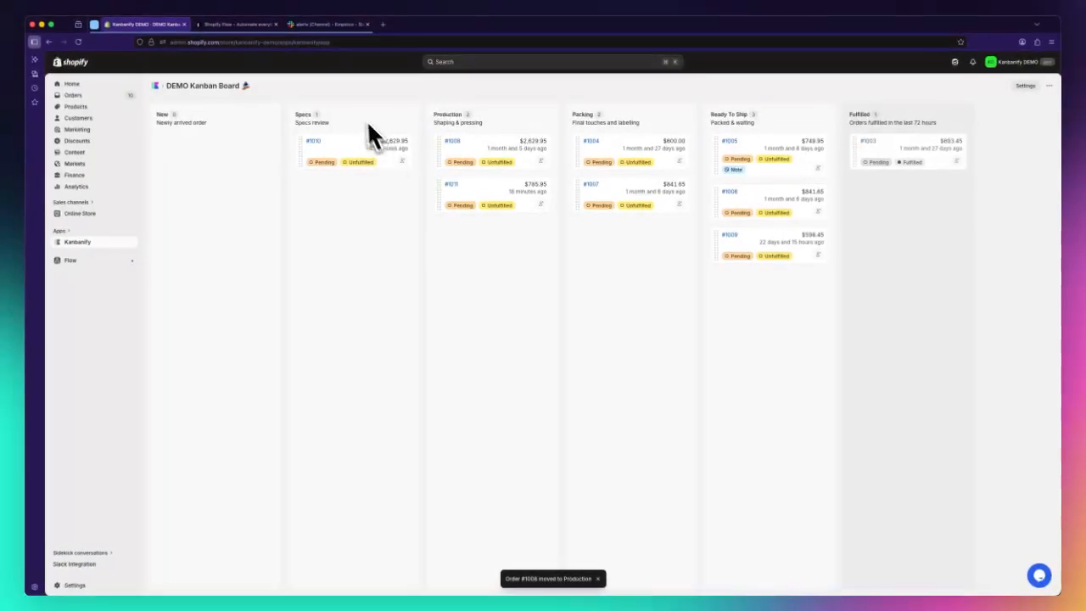
mouse_move(333, 36)
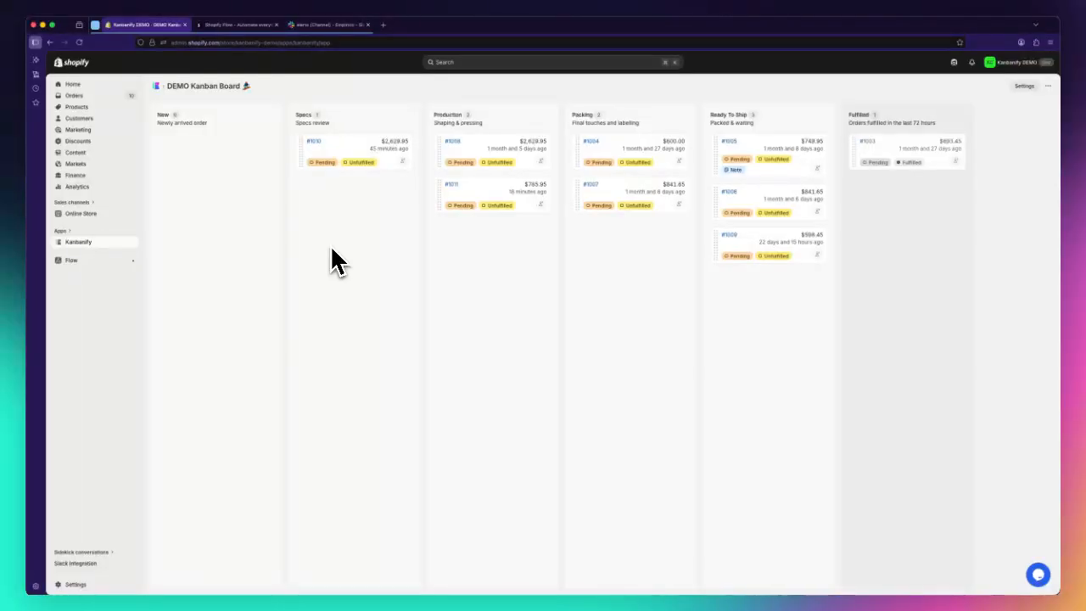
Step: Open the "Kanbanify - Slack notifications" workflow in Flow and turn it on
click(68, 260)
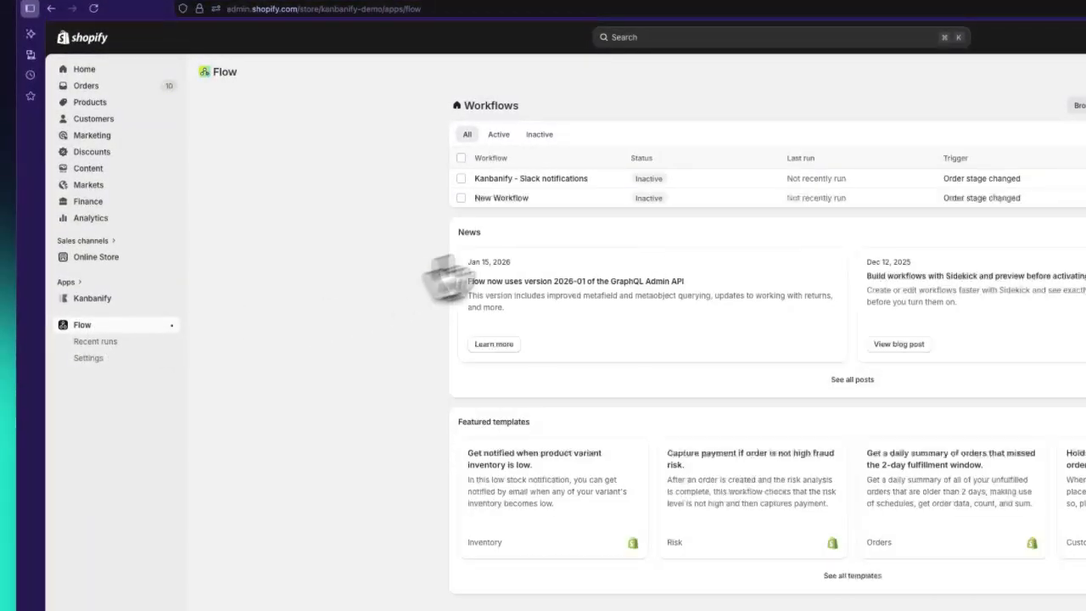
click(556, 183)
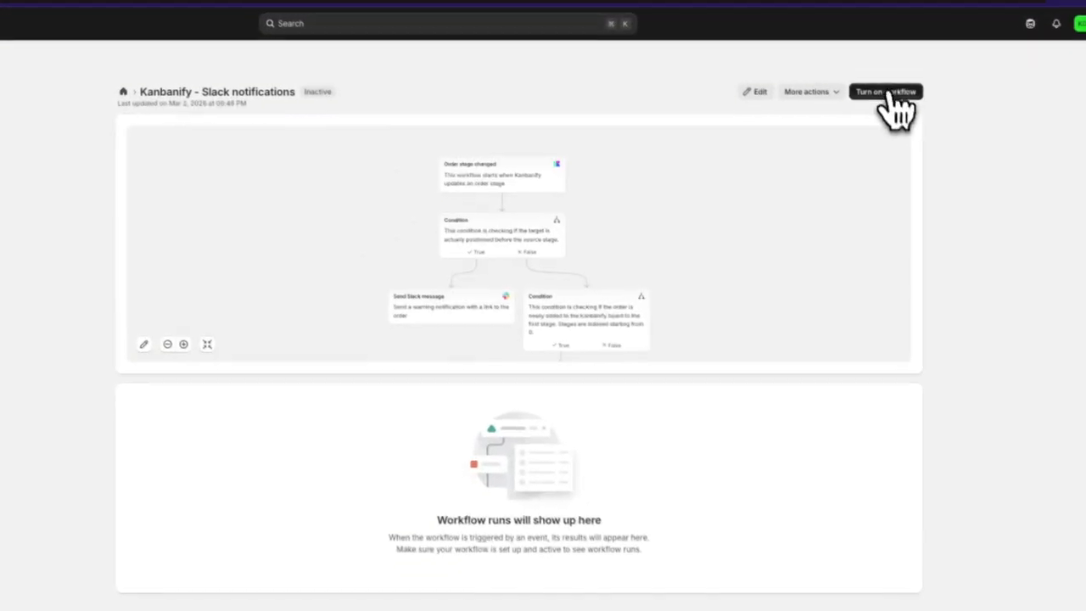
click(889, 95)
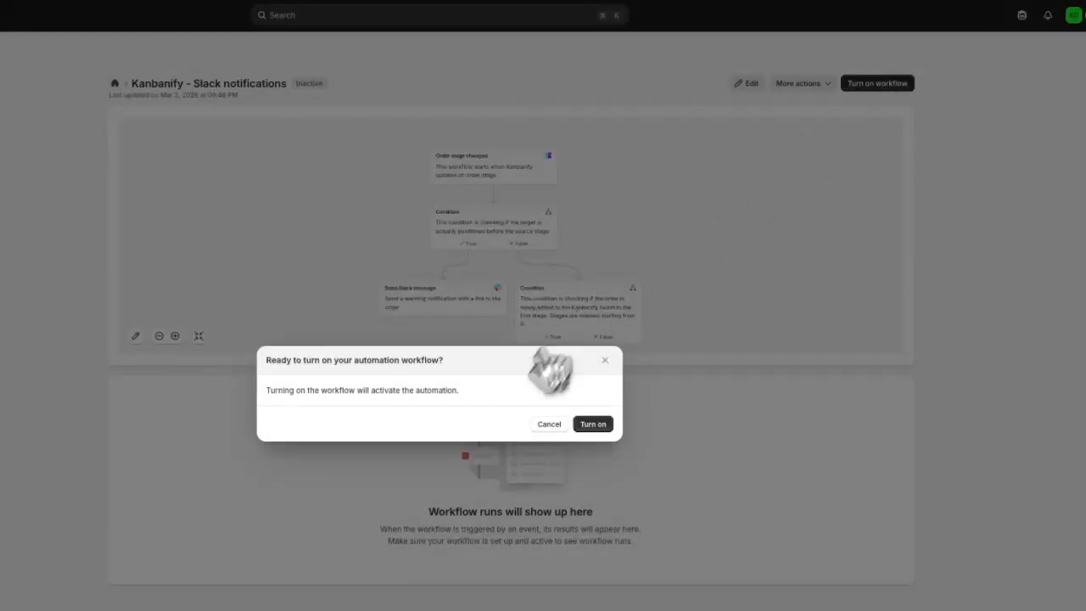
click(595, 422)
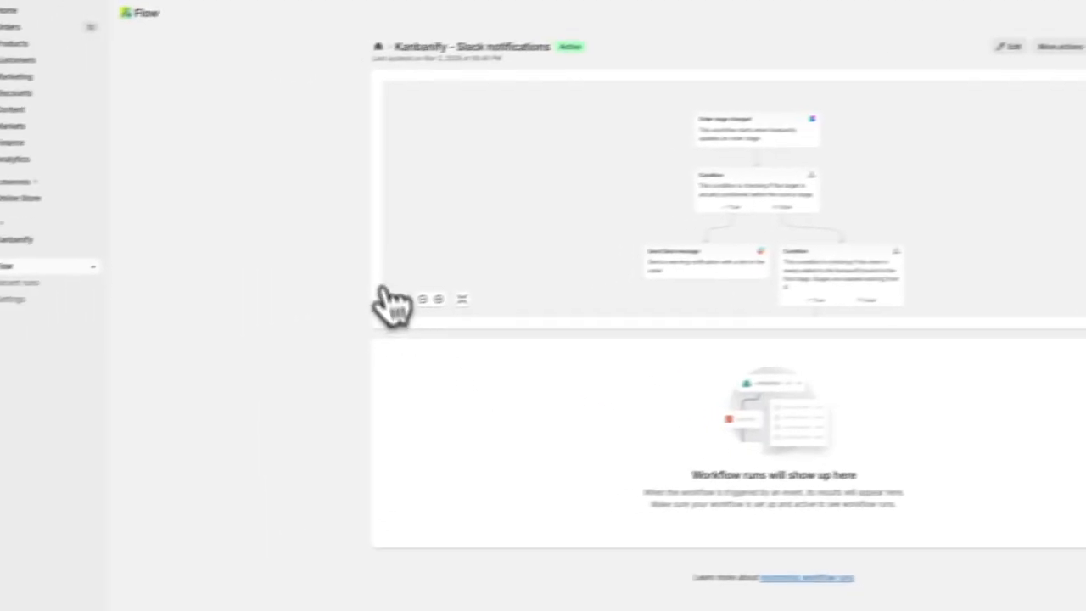
Step: Return to the Kanbanify board and move the second order in Production forward to Packing
click(135, 60)
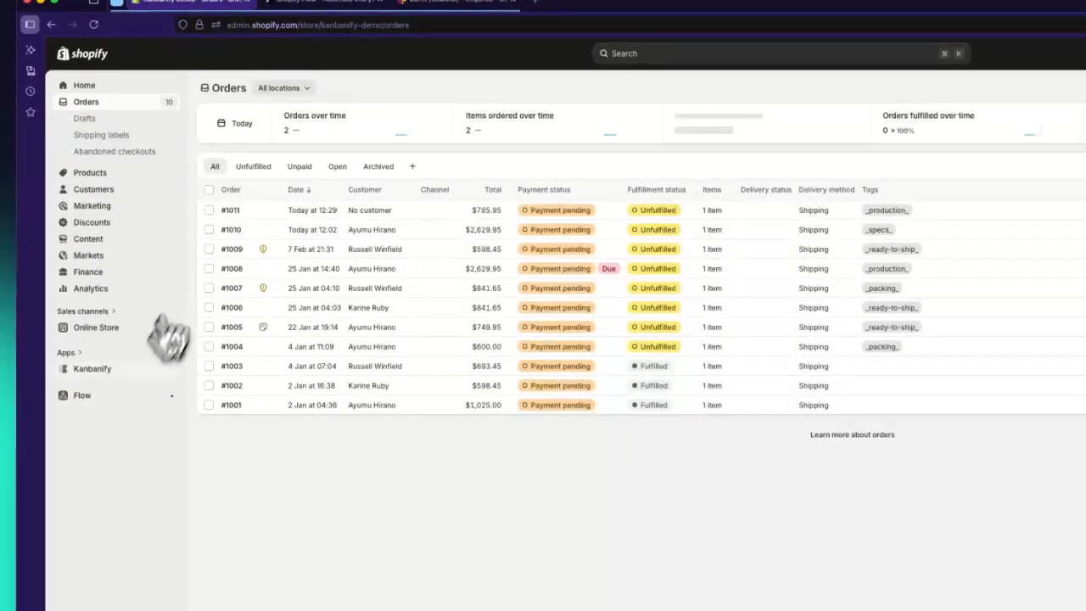
click(68, 370)
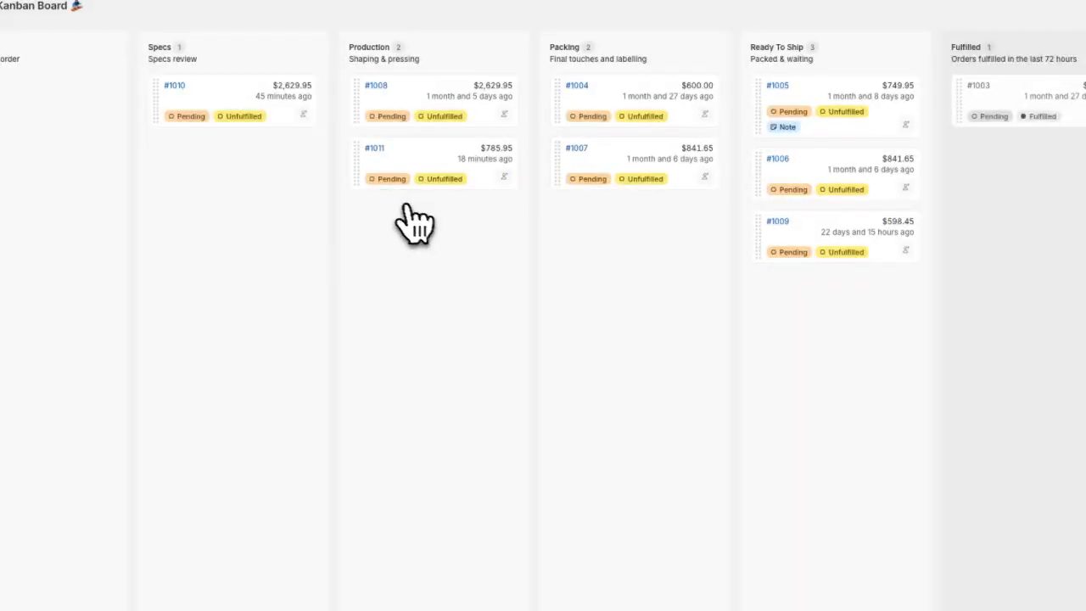
drag(365, 174, 570, 254)
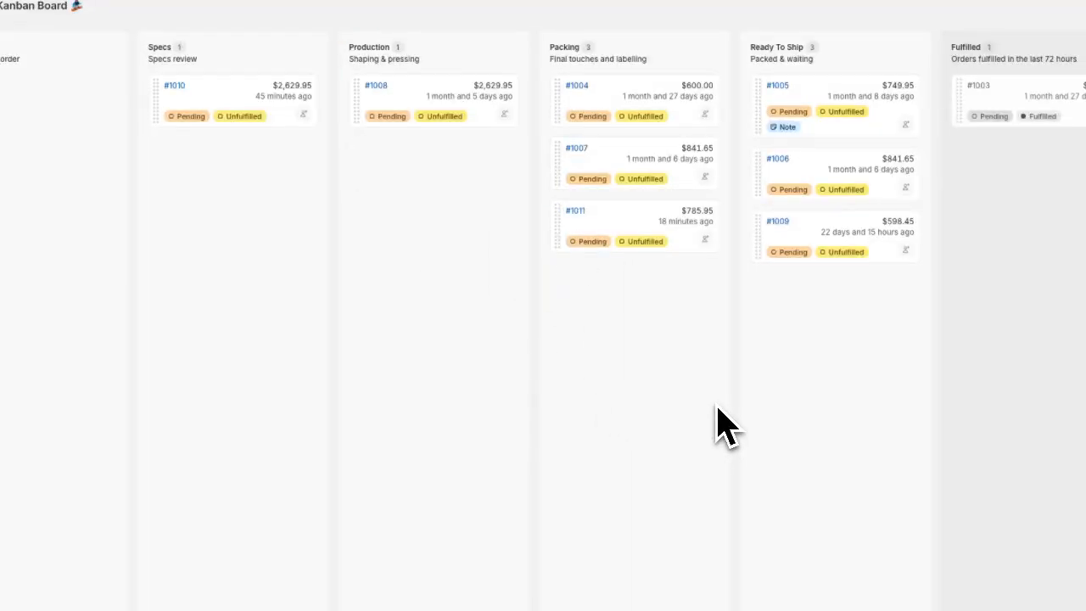
Step: Move the third order in Ready To Ship back to Production and check the #alerts channel in Slack for the warning message
drag(762, 253, 366, 180)
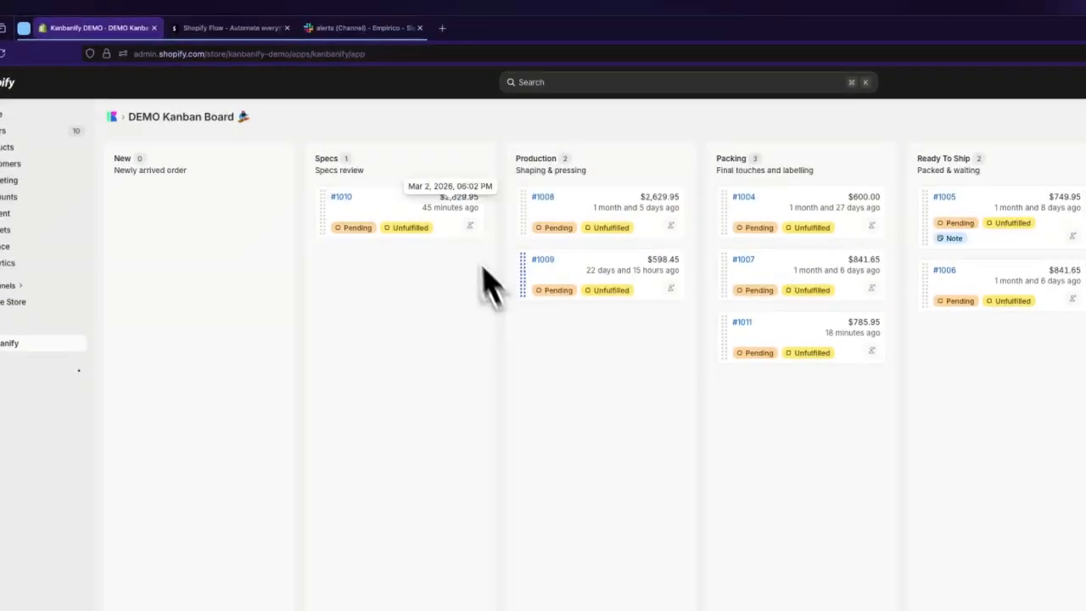
click(350, 34)
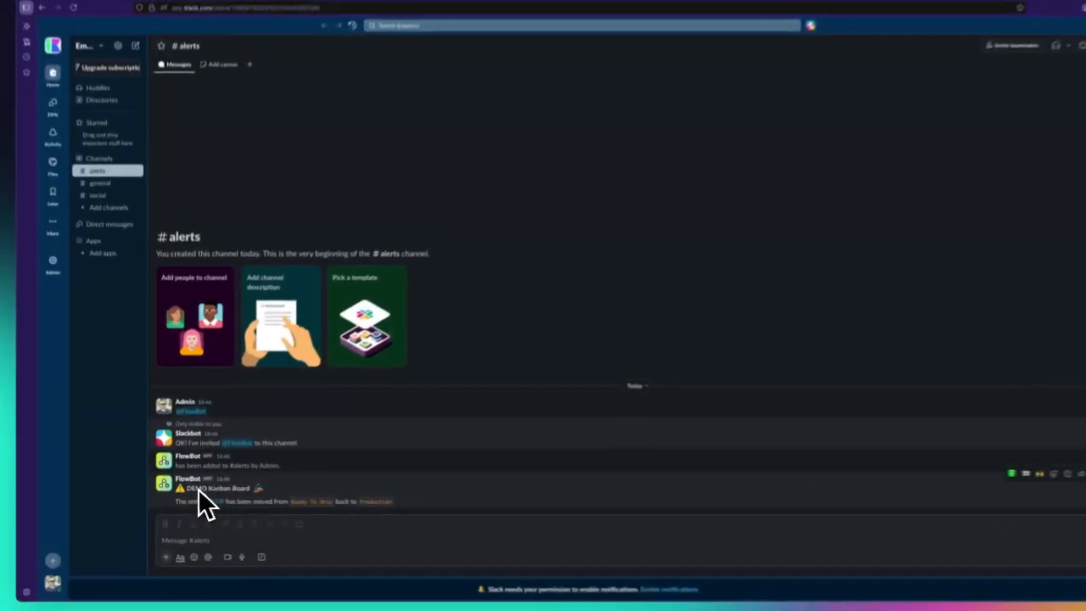
click(166, 490)
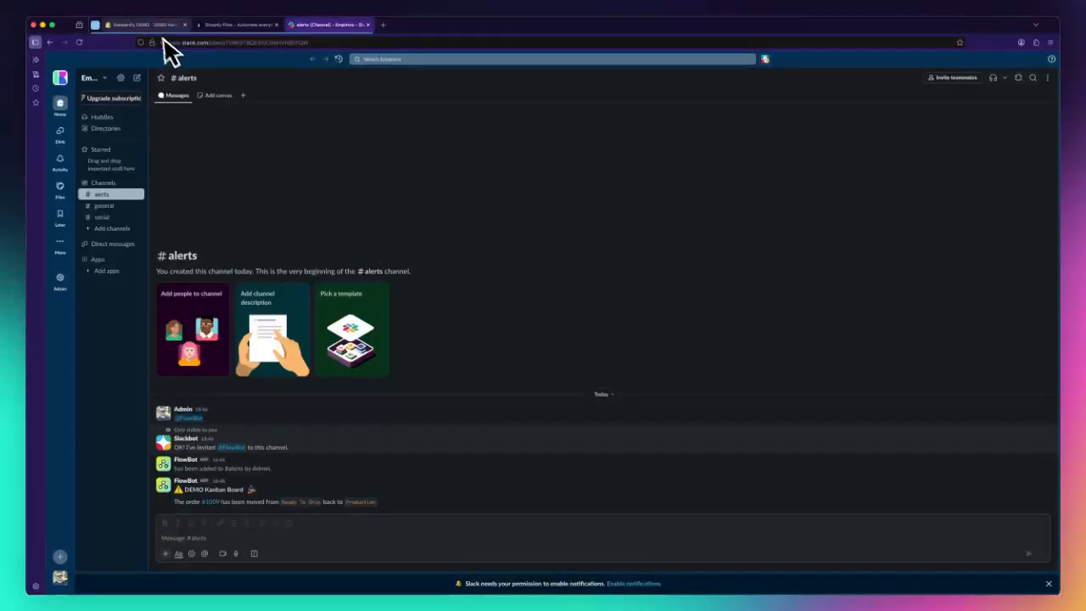
Step: Look up the newest order in Shopify's orders list and on the Kanbanify board, and check Slack's #alerts channel for its notification
click(157, 24)
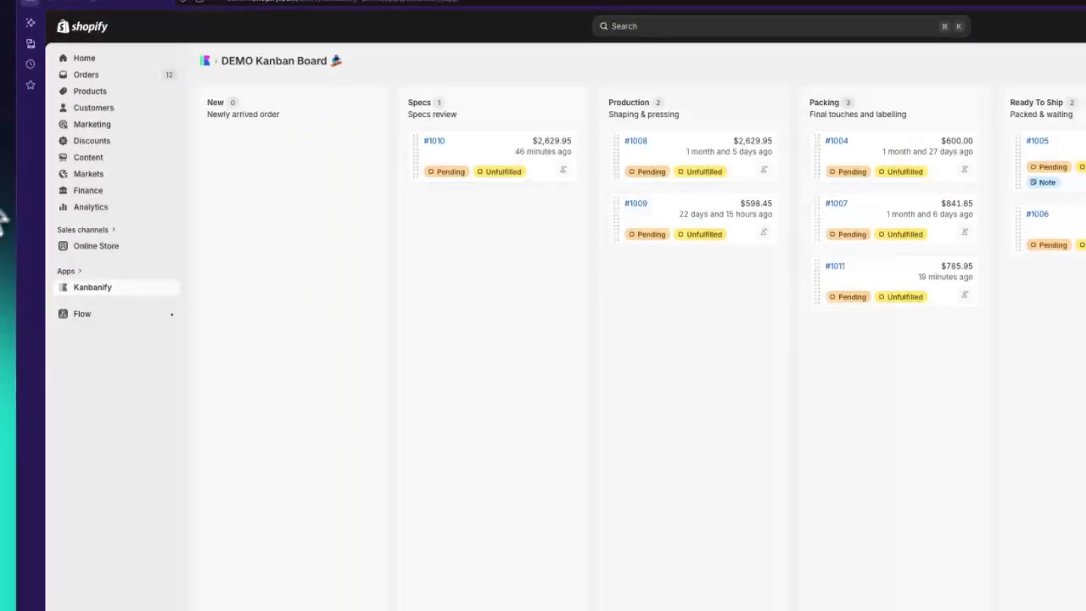
click(99, 77)
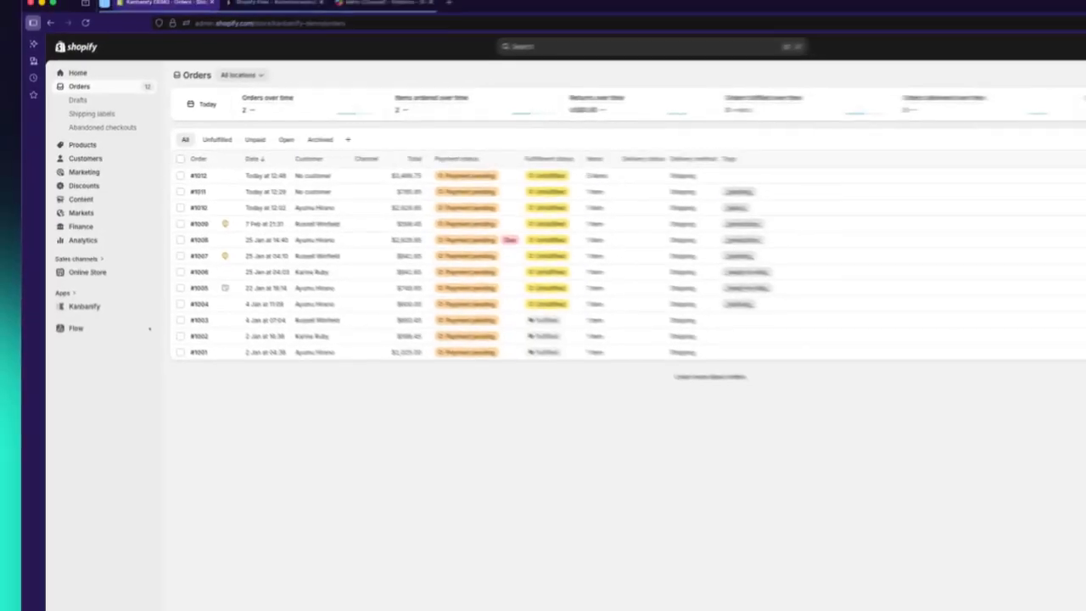
click(92, 287)
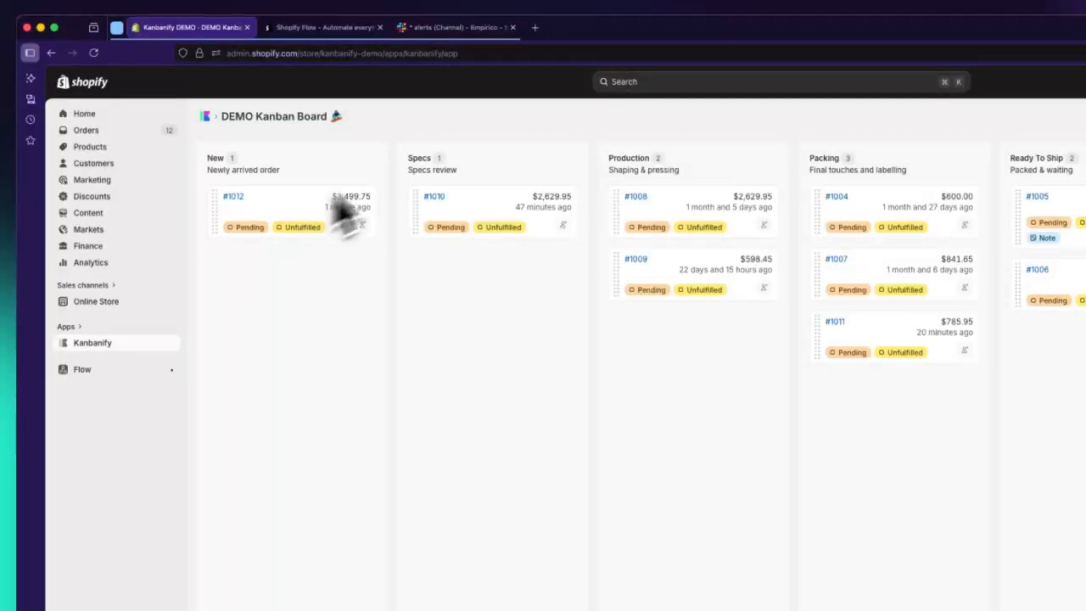
click(454, 27)
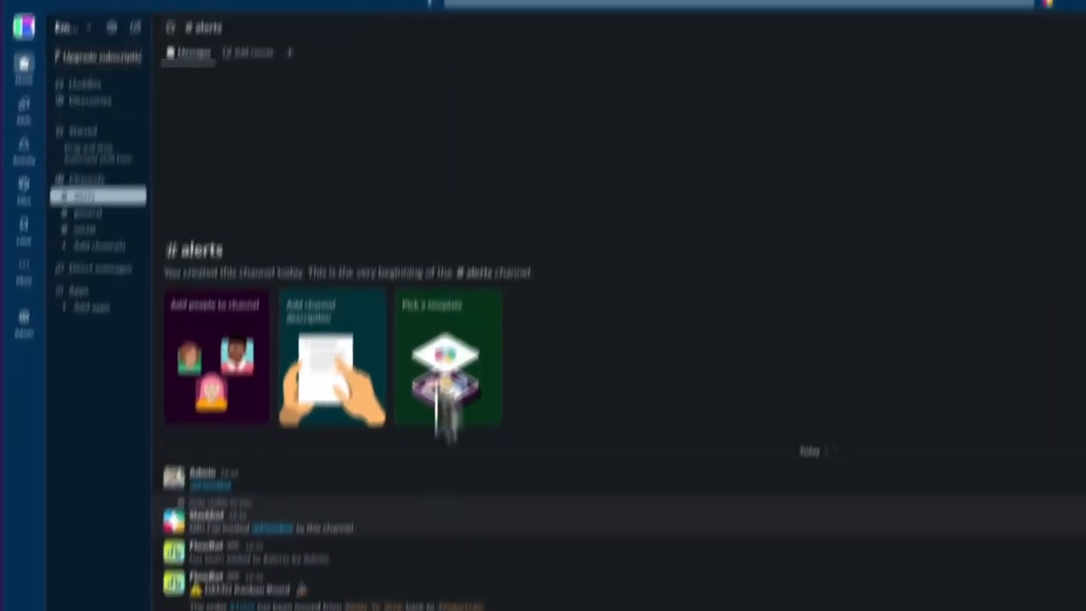